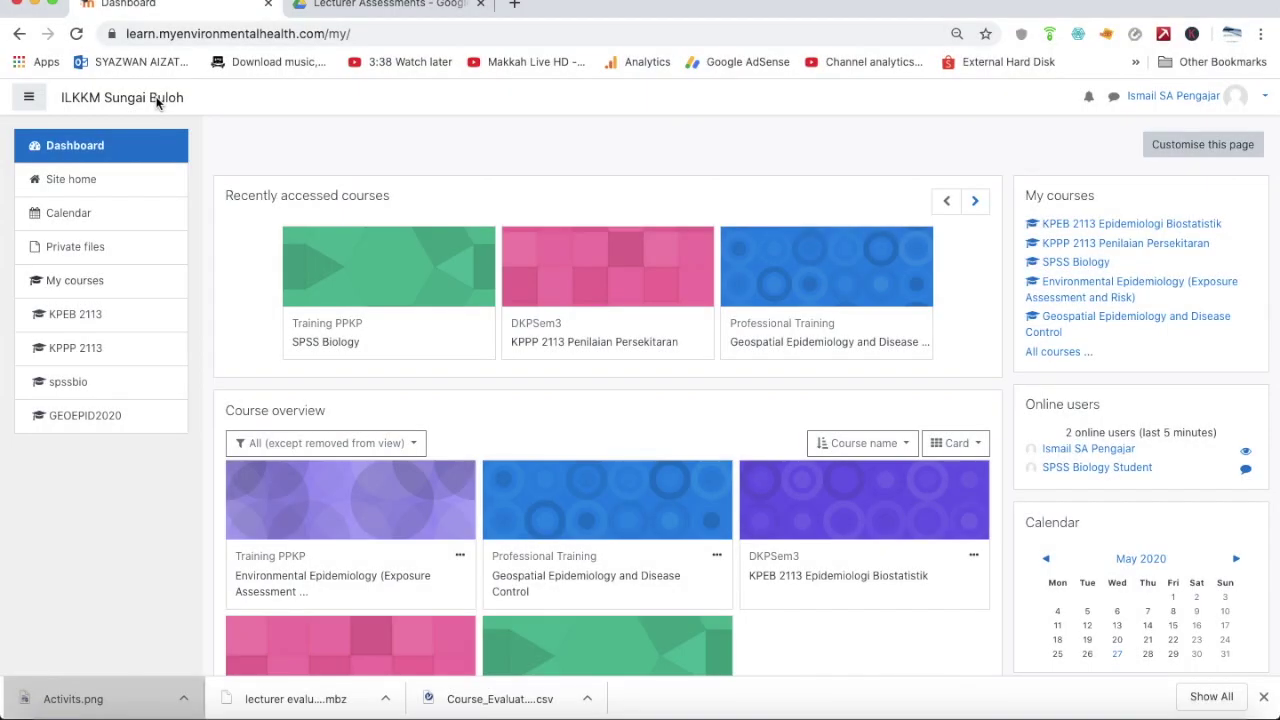
Open the spssbio course from the Dashboard's left navigation drawer
{"action": "left_click", "coordinate": [117, 385]}
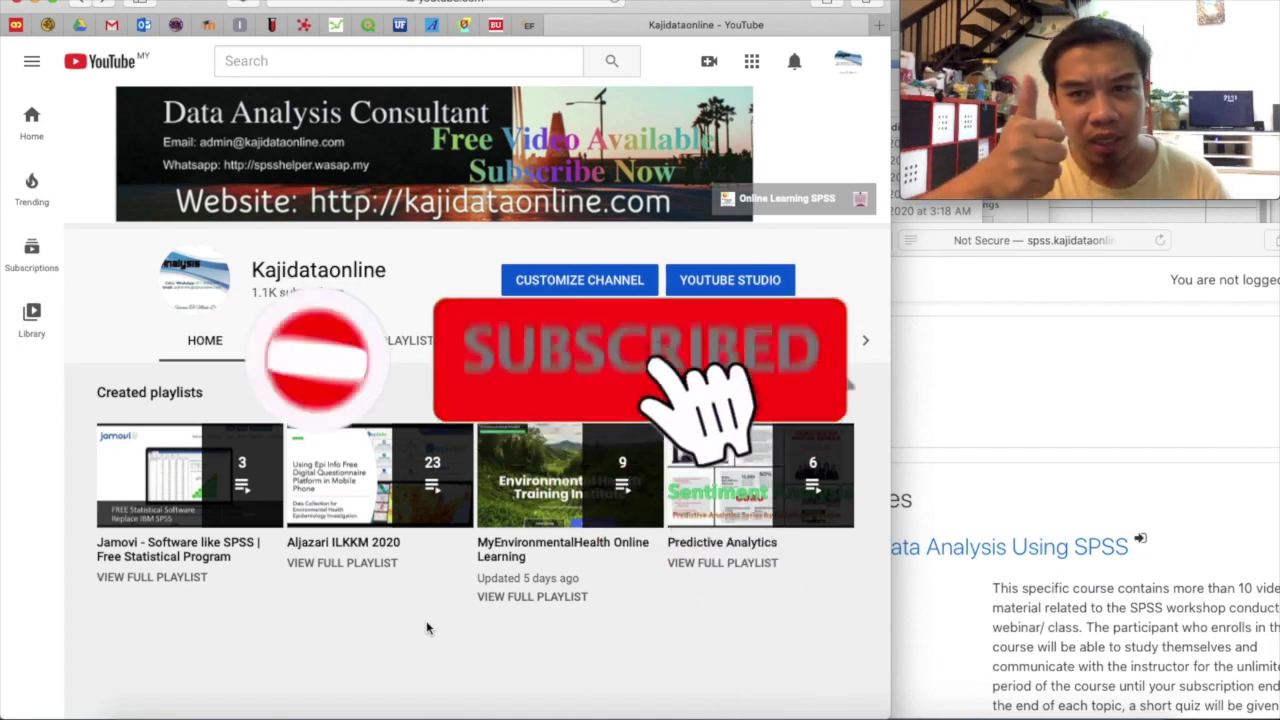
Bring the Moodle SPSS Biology course page back in front of YouTube and scroll down it
{"action": "left_click", "coordinate": [1030, 424]}
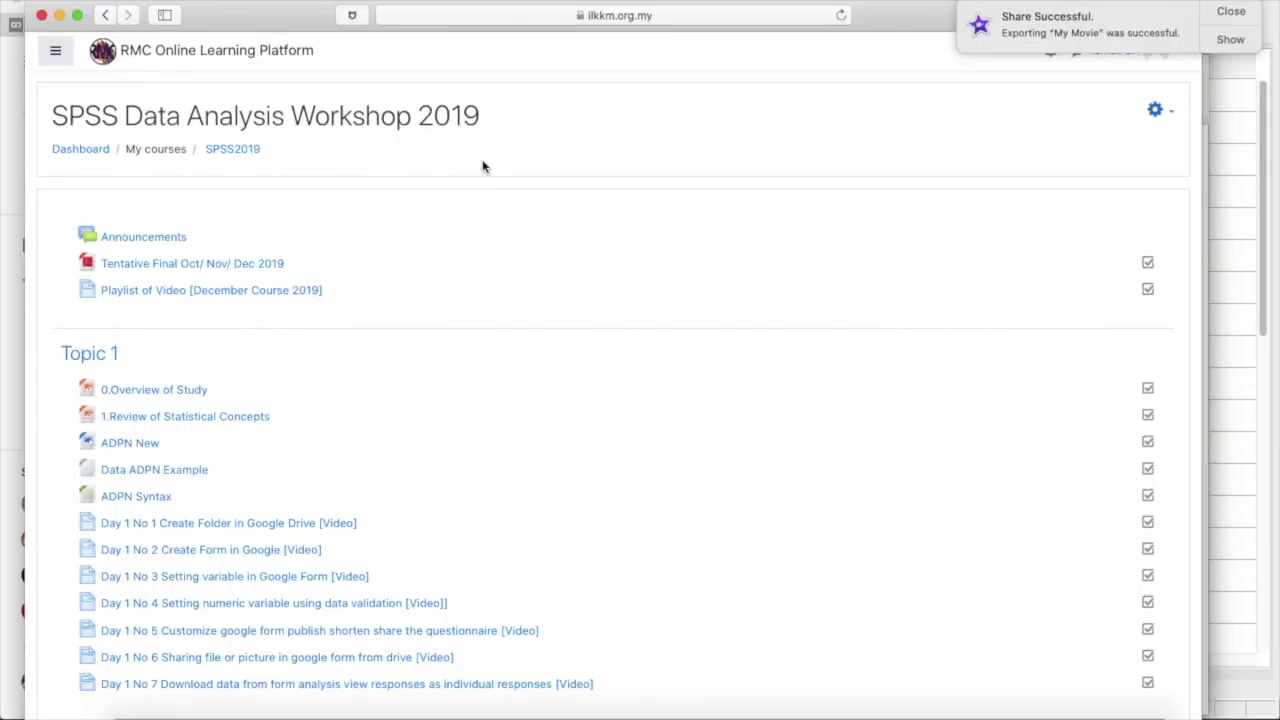
{"action": "scroll", "coordinate": [483, 163], "scroll_direction": "down", "scroll_amount": 20}
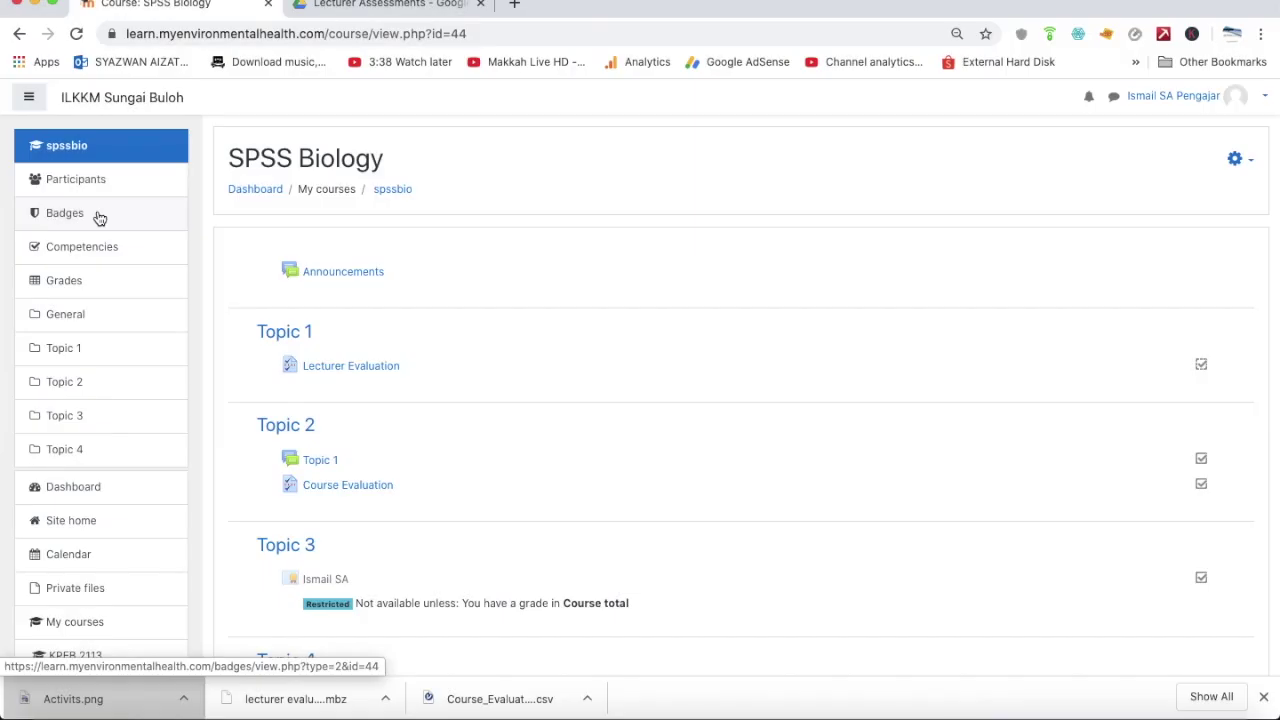
Start a new course badge named Activist, correcting the misspelled 'Activits' via spelling suggestions
{"action": "left_click", "coordinate": [99, 217]}
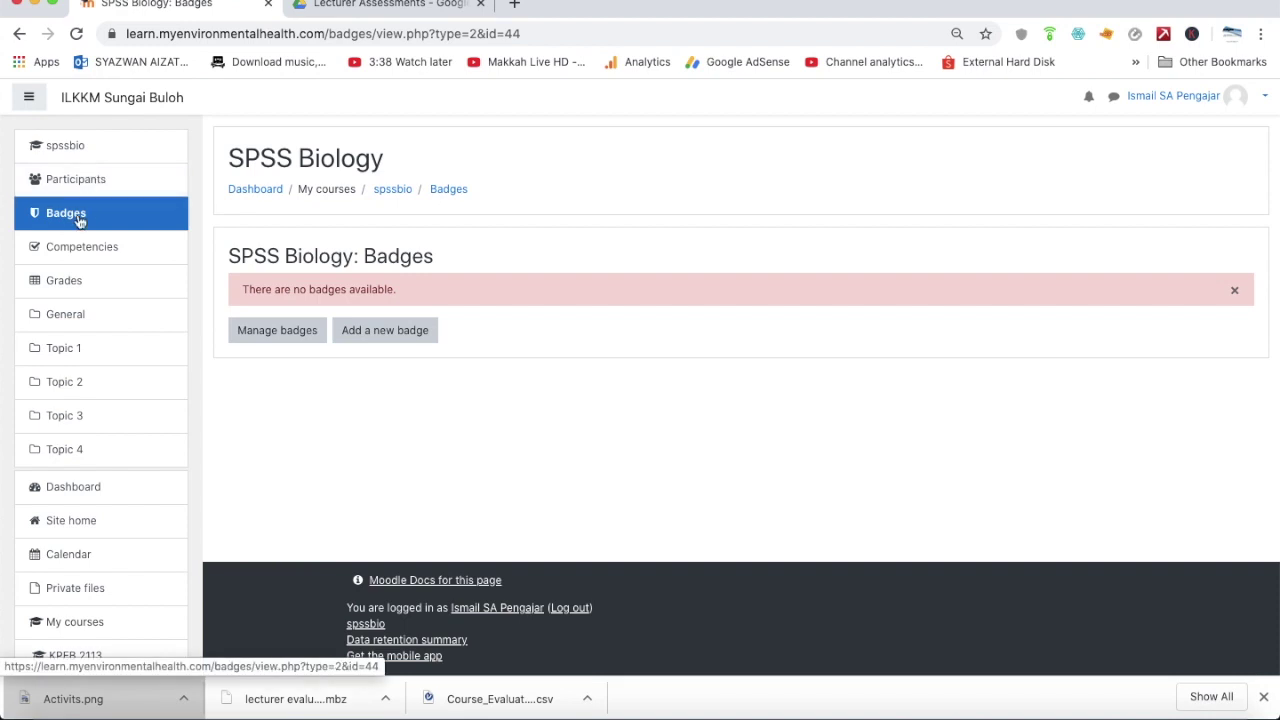
{"action": "left_click", "coordinate": [369, 336]}
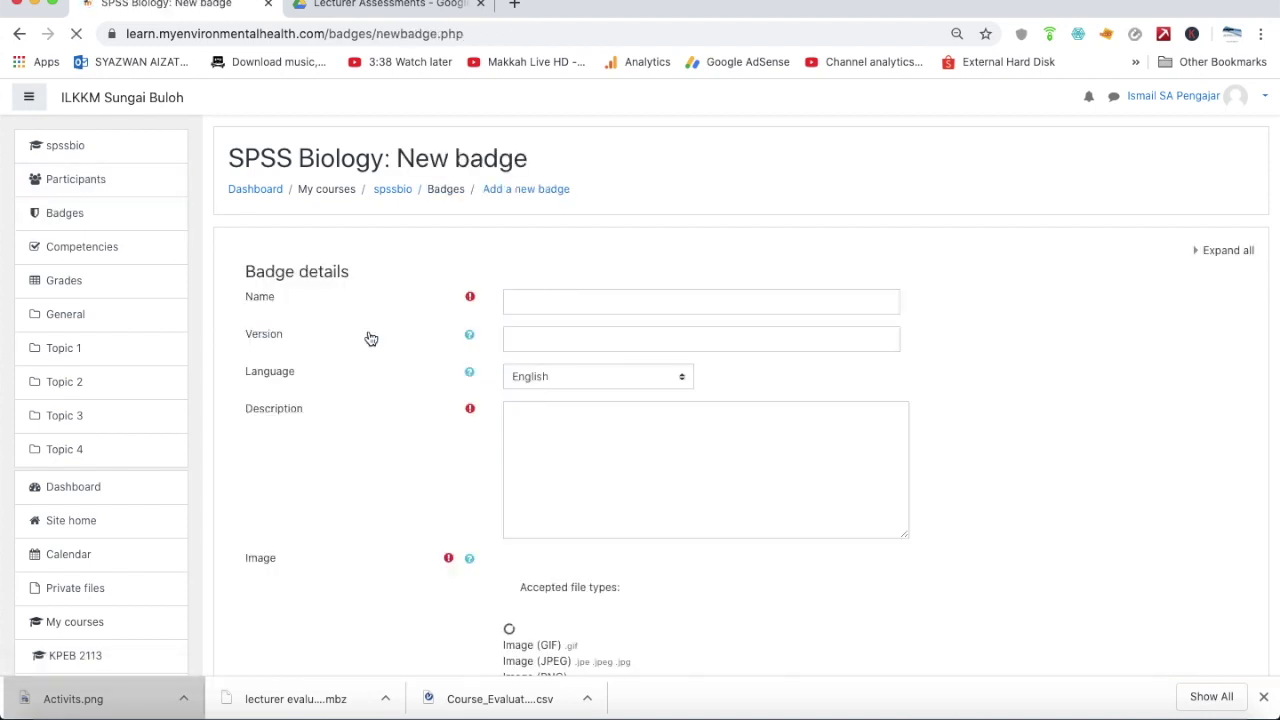
{"action": "left_click", "coordinate": [520, 301]}
{"action": "type", "text": "A"}
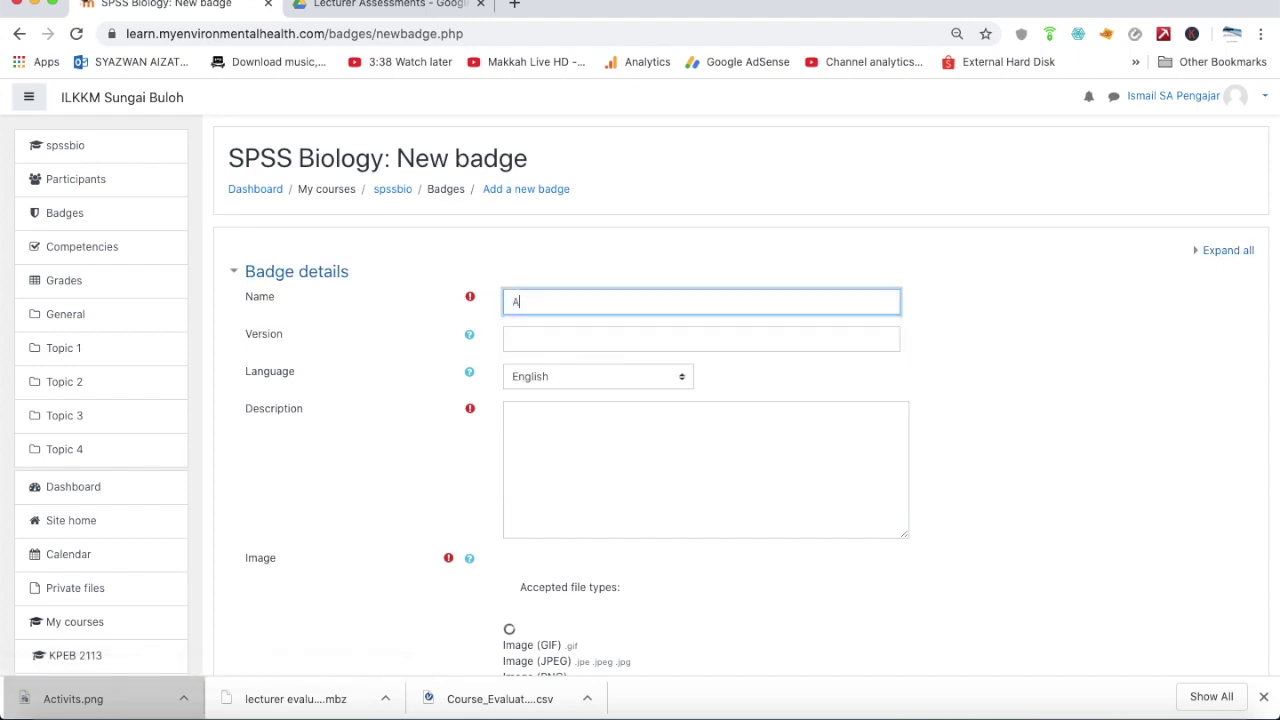
{"action": "type", "text": "ctivits"}
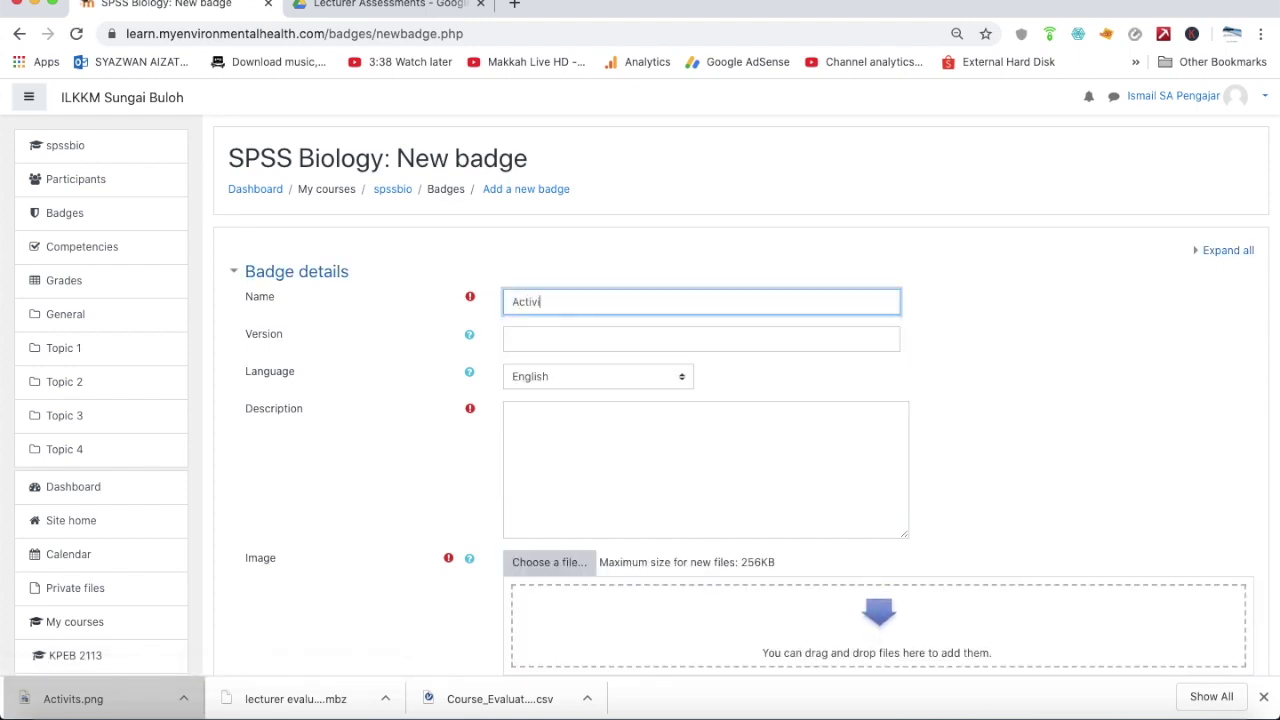
{"action": "left_click", "coordinate": [549, 337]}
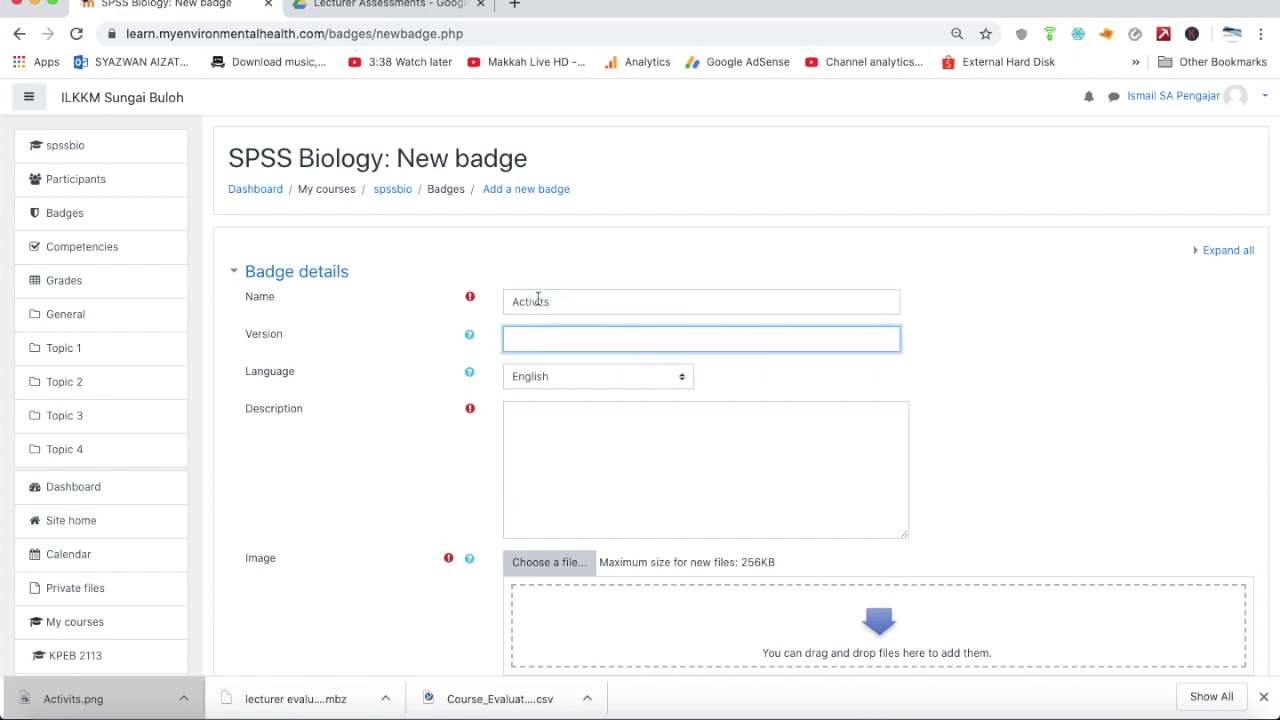
{"action": "left_click", "coordinate": [545, 302]}
{"action": "right_click", "coordinate": [549, 310]}
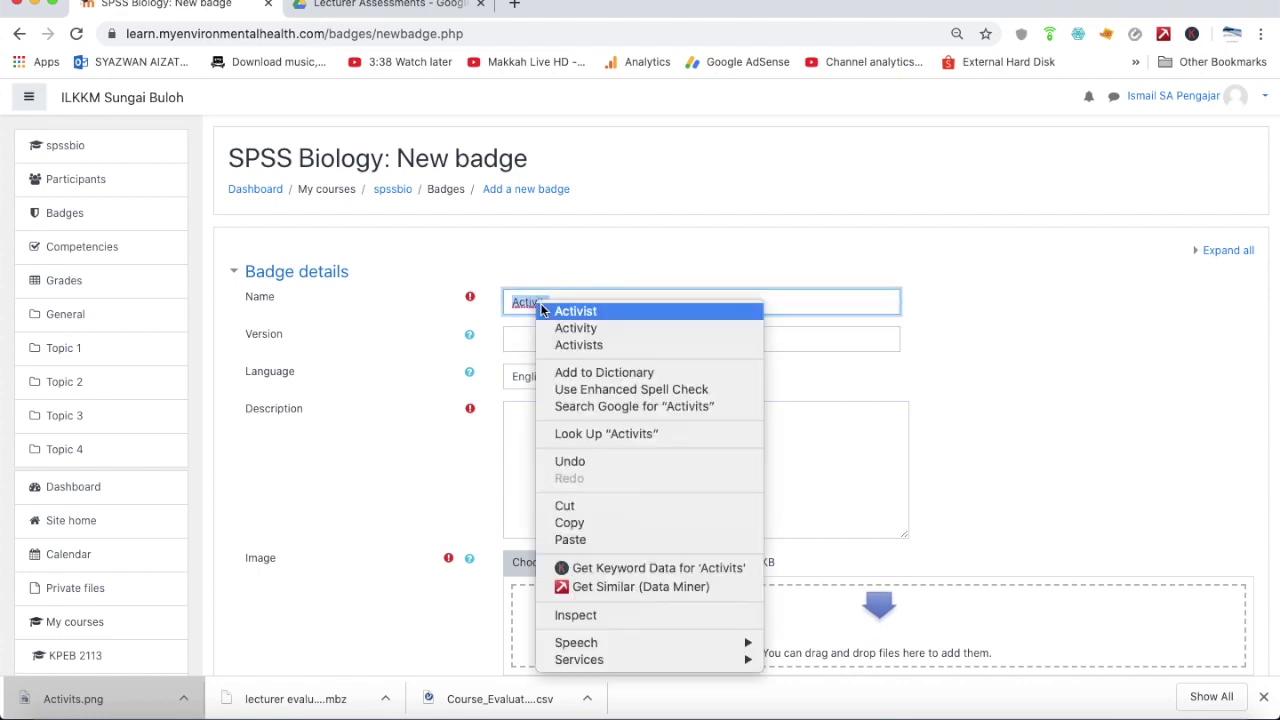
{"action": "left_click", "coordinate": [552, 311]}
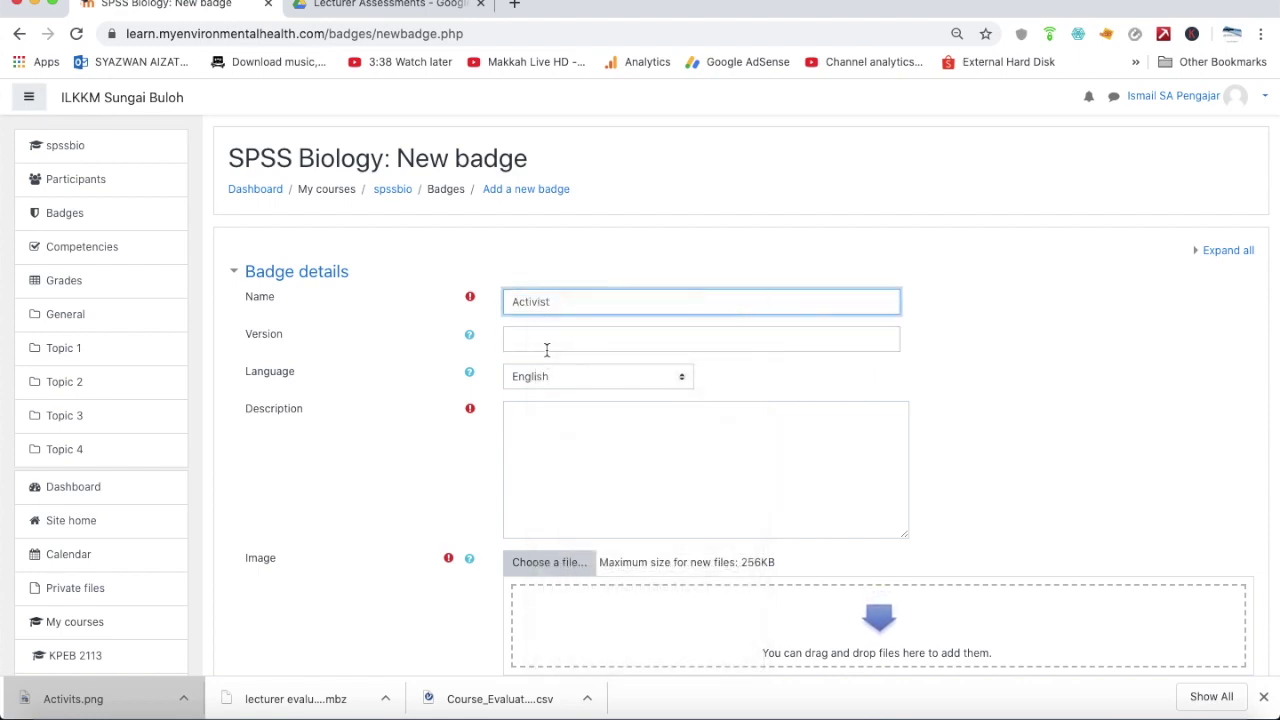
Describe the badge as 'Any students who are actively involve in LMS'
{"action": "left_click", "coordinate": [526, 430]}
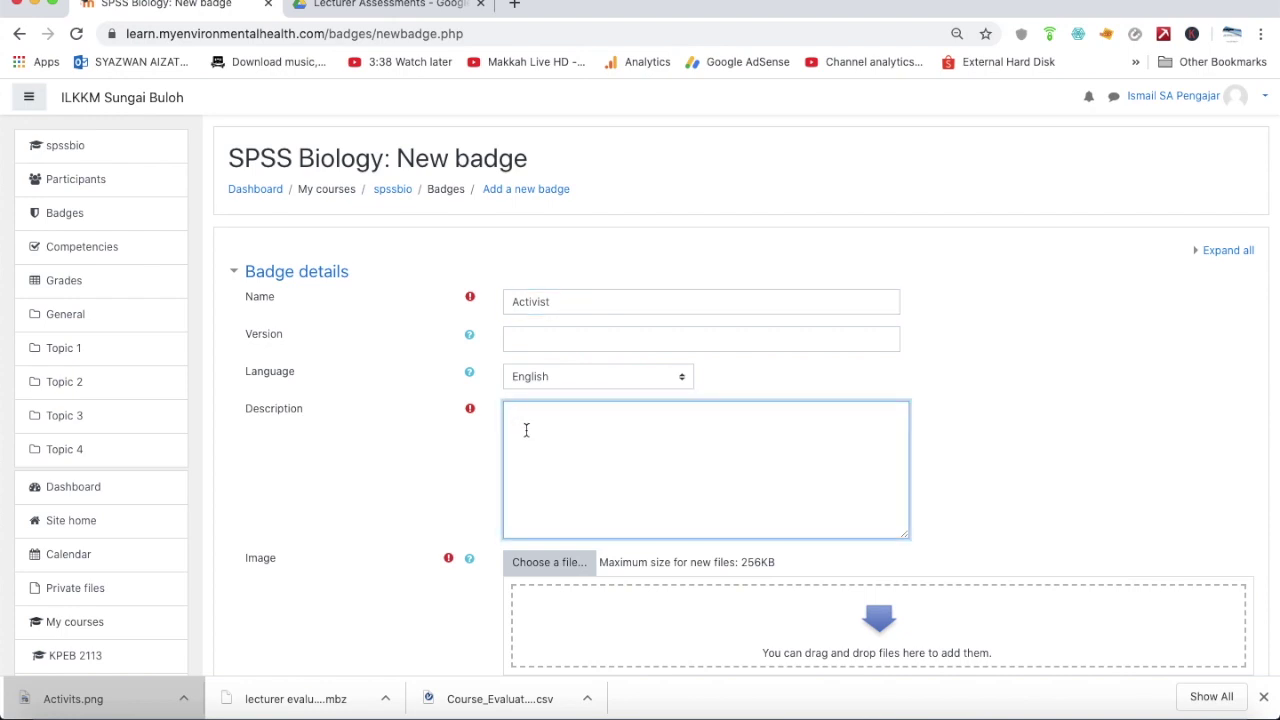
{"action": "type", "text": "Any students who are actively involve in LSM"}
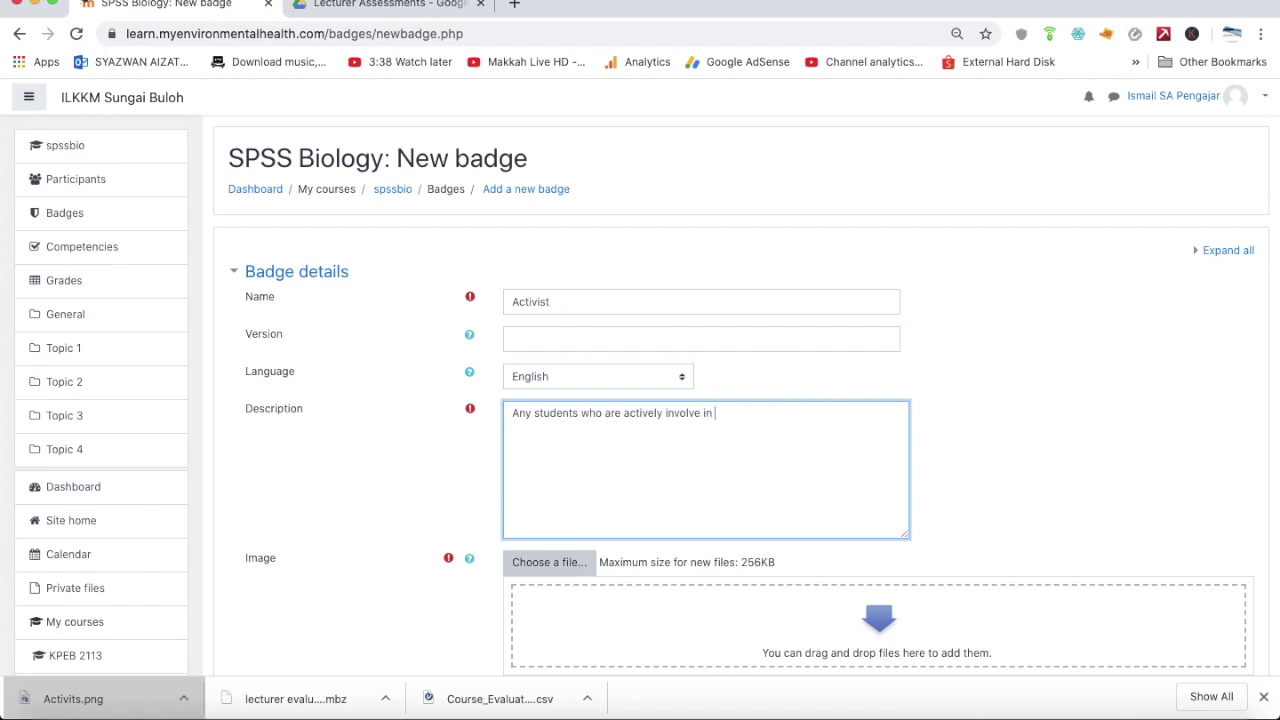
{"action": "key", "text": "Return"}
{"action": "key", "text": "BackSpace"}
{"action": "key", "text": "BackSpace"}
{"action": "key", "text": "BackSpace"}
{"action": "type", "text": "MS"}
{"action": "left_click", "coordinate": [562, 569]}
Upload SAI.jpg from the computer as the badge image
{"action": "left_click", "coordinate": [536, 340]}
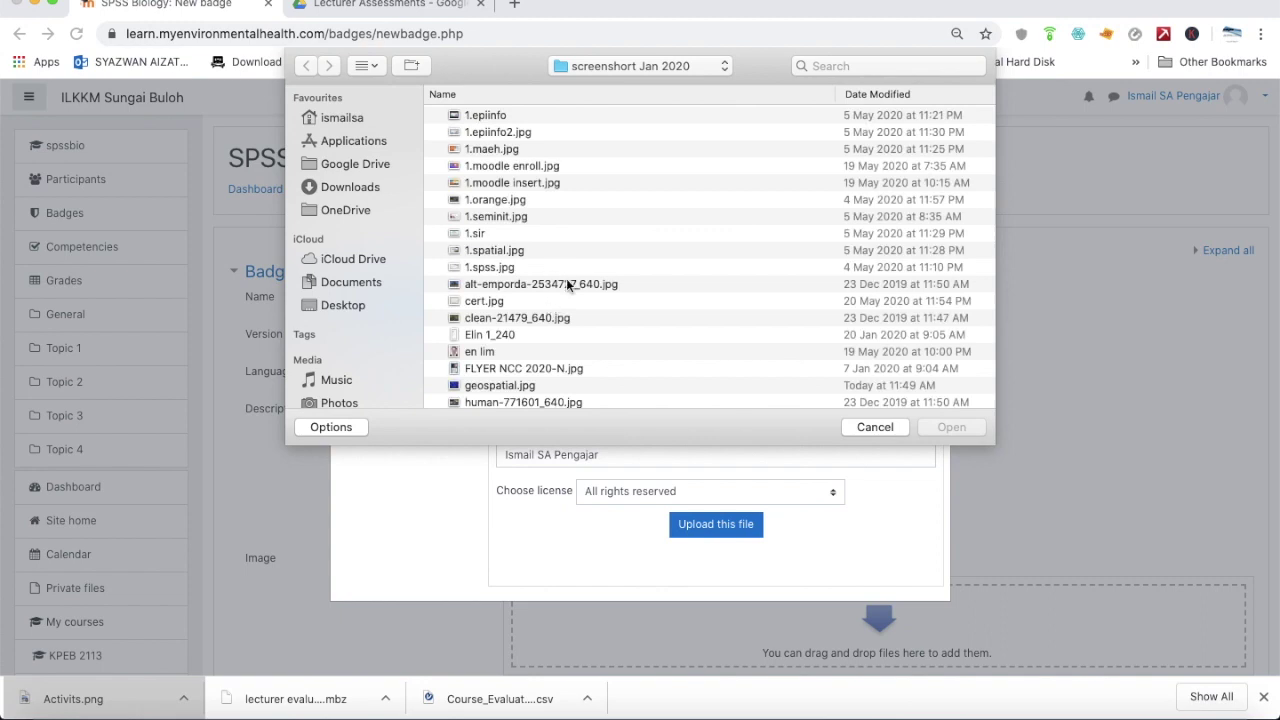
{"action": "scroll", "coordinate": [566, 278], "scroll_direction": "down", "scroll_amount": 6}
{"action": "left_click", "coordinate": [565, 266]}
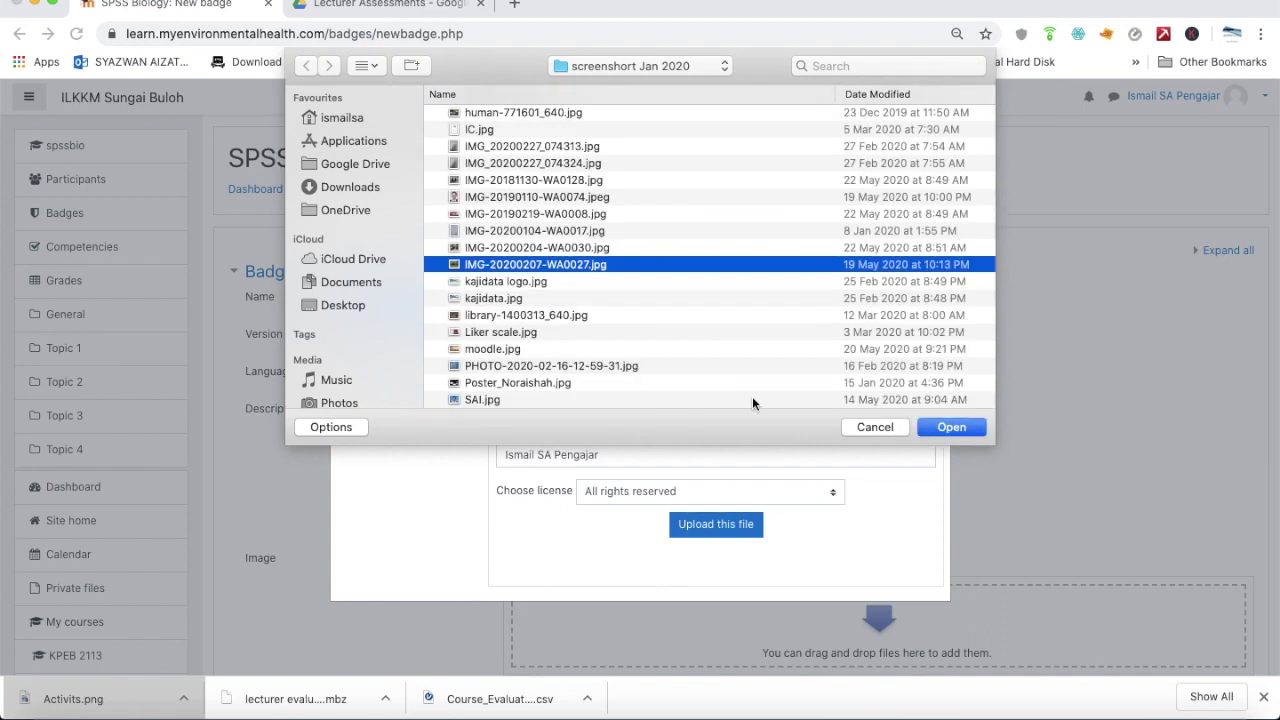
{"action": "left_click", "coordinate": [890, 401]}
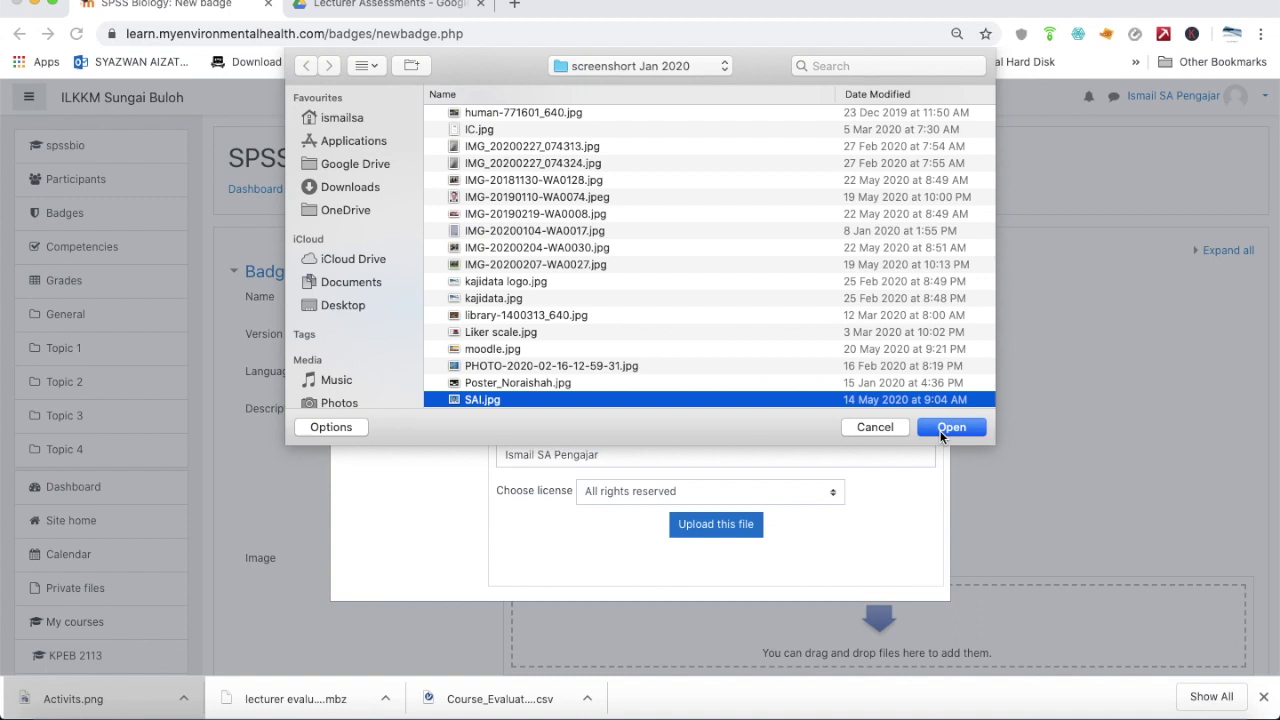
{"action": "left_click", "coordinate": [950, 427]}
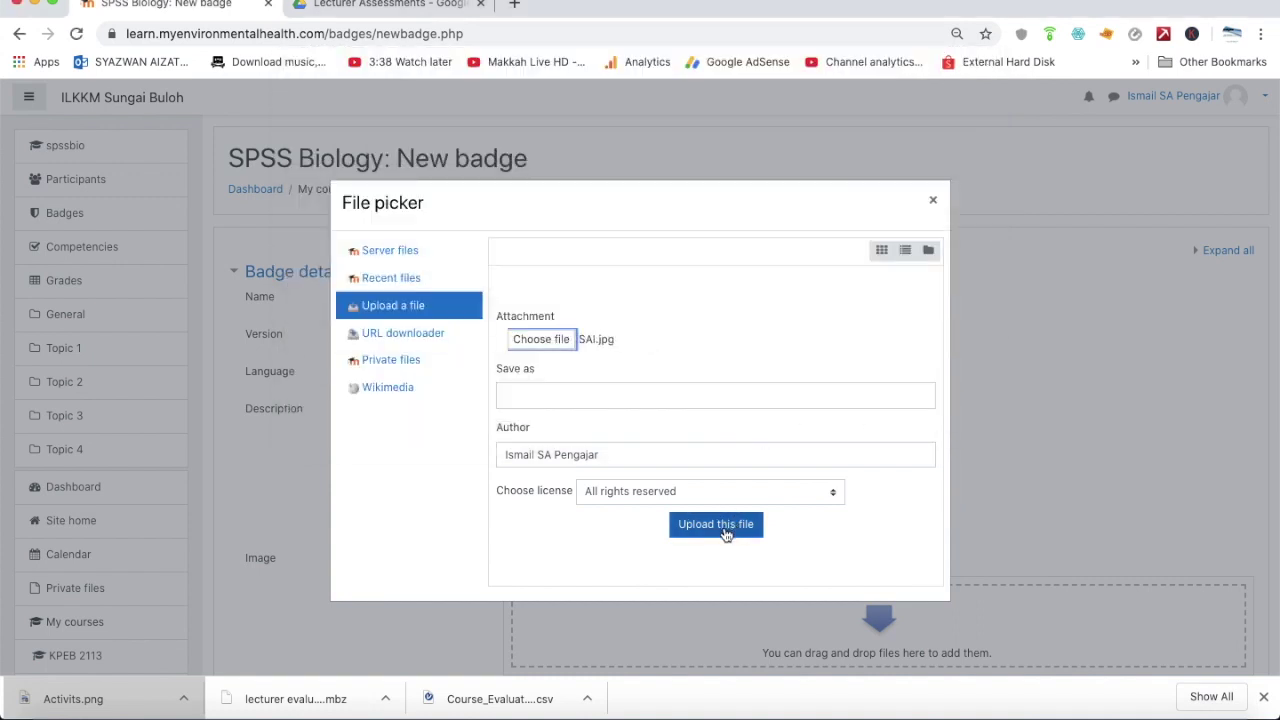
{"action": "left_click", "coordinate": [725, 527]}
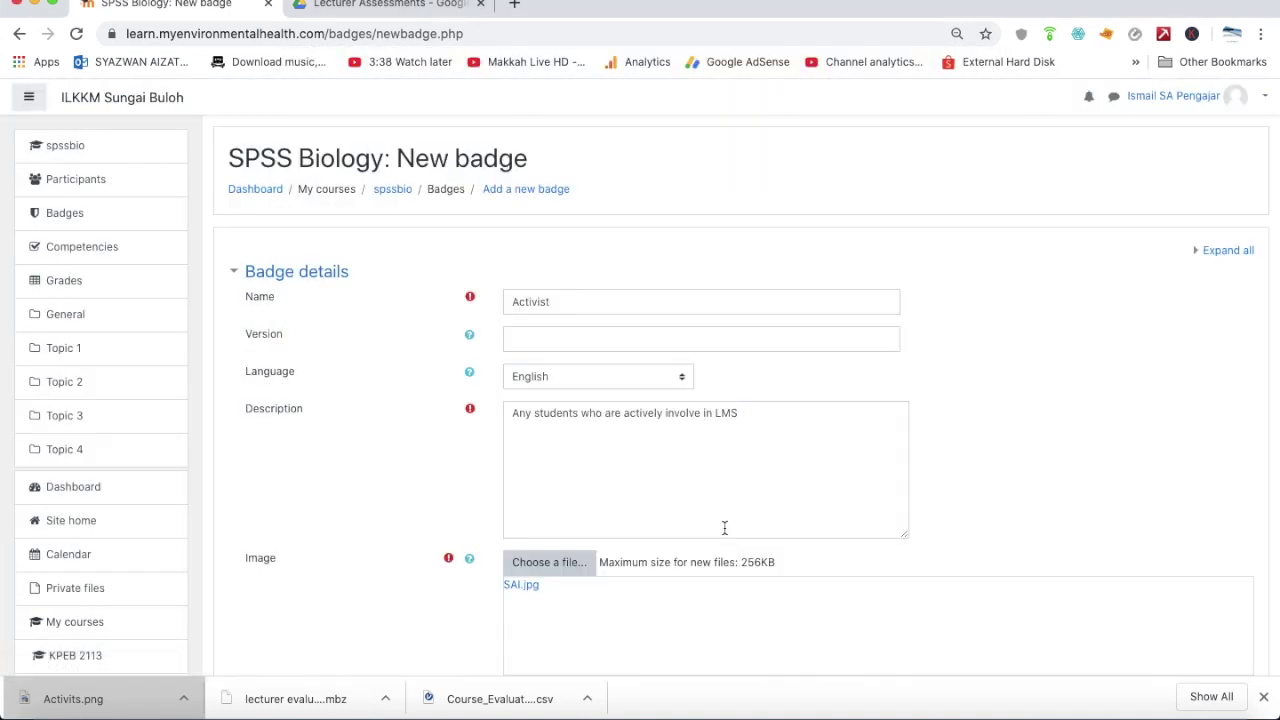
Fill in the issuer's name from the autofill suggestions
{"action": "scroll", "coordinate": [725, 527], "scroll_direction": "down", "scroll_amount": 5}
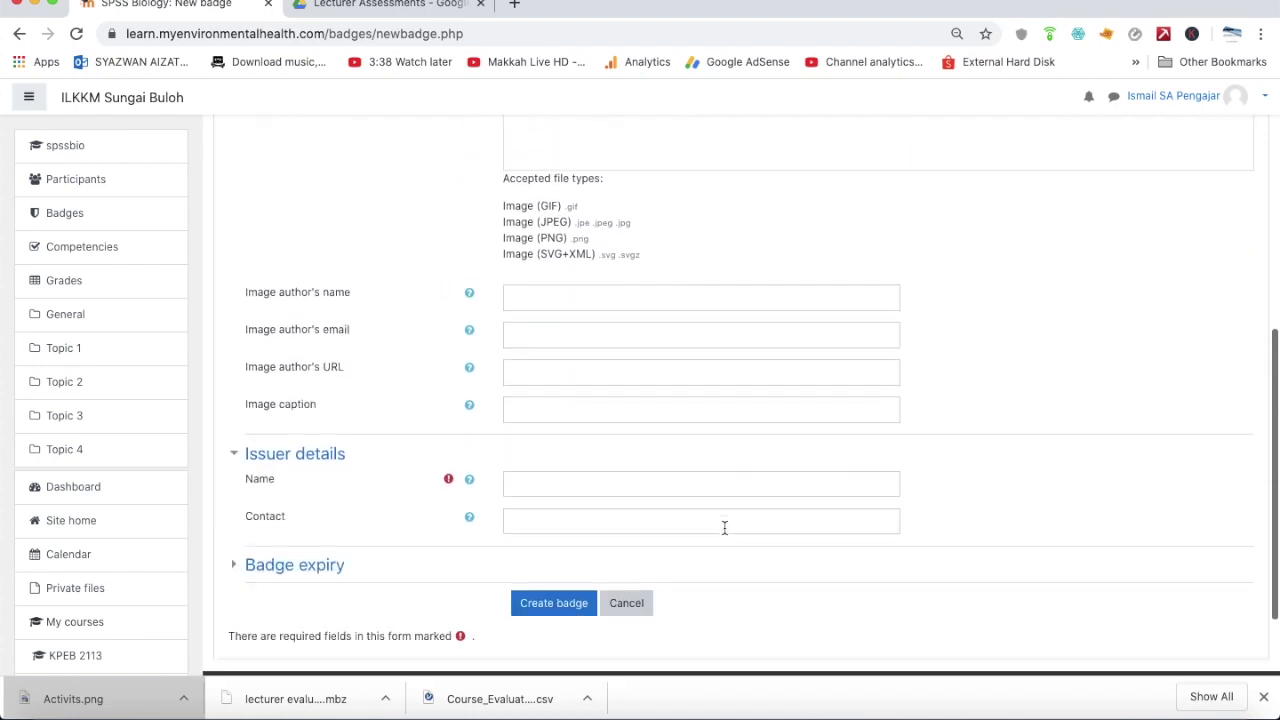
{"action": "scroll", "coordinate": [725, 527], "scroll_direction": "down", "scroll_amount": 2}
{"action": "left_click", "coordinate": [676, 398]}
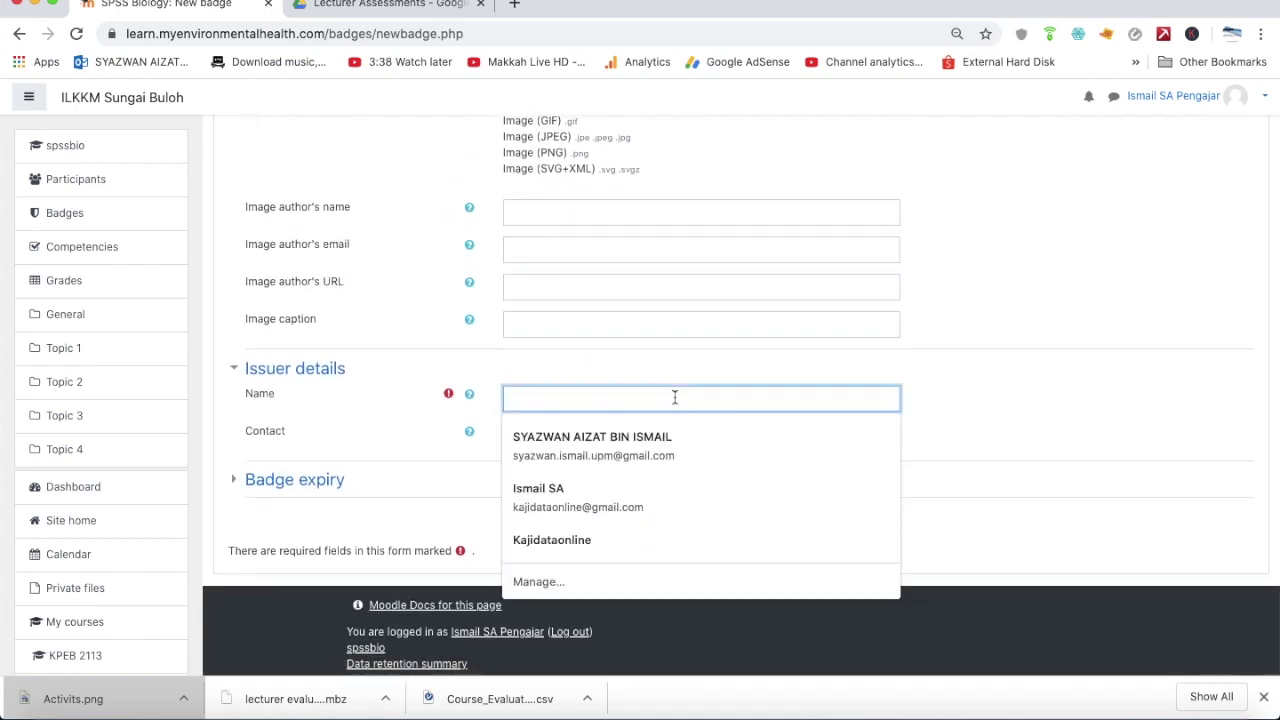
{"action": "left_click", "coordinate": [649, 437]}
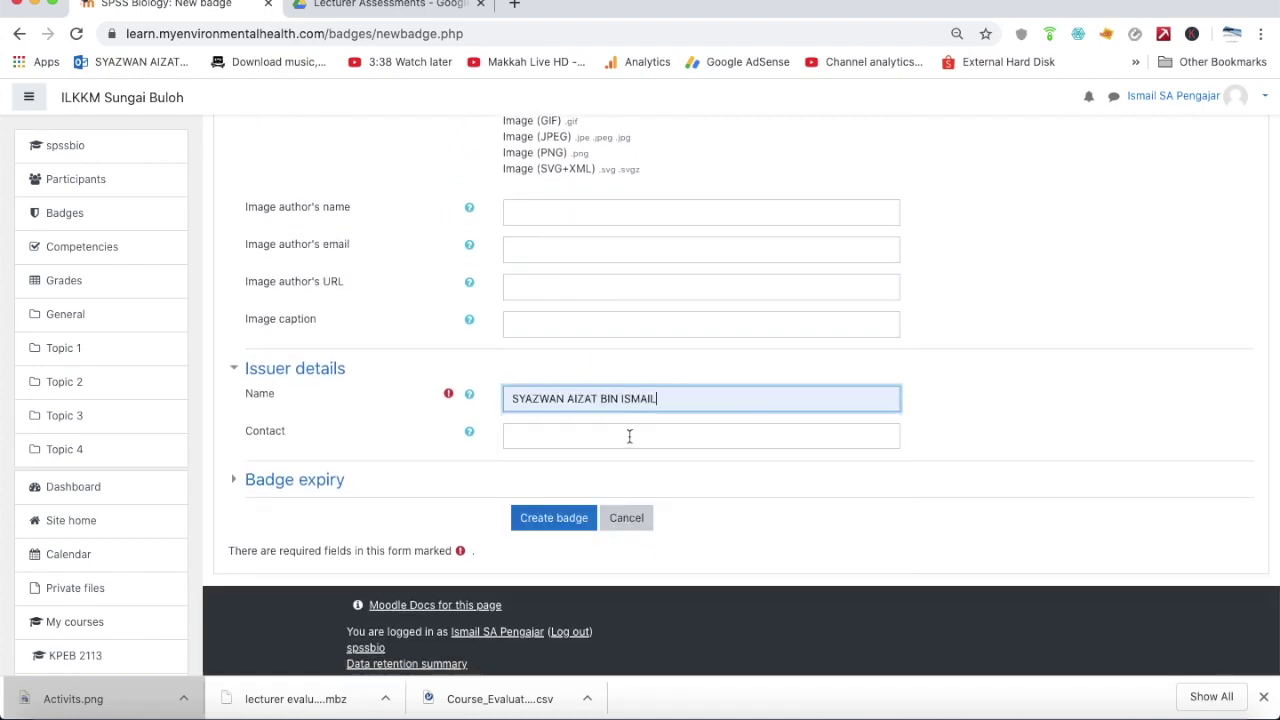
Set a fixed badge expiry date of 28 May 2020 and create the badge
{"action": "left_click", "coordinate": [242, 480]}
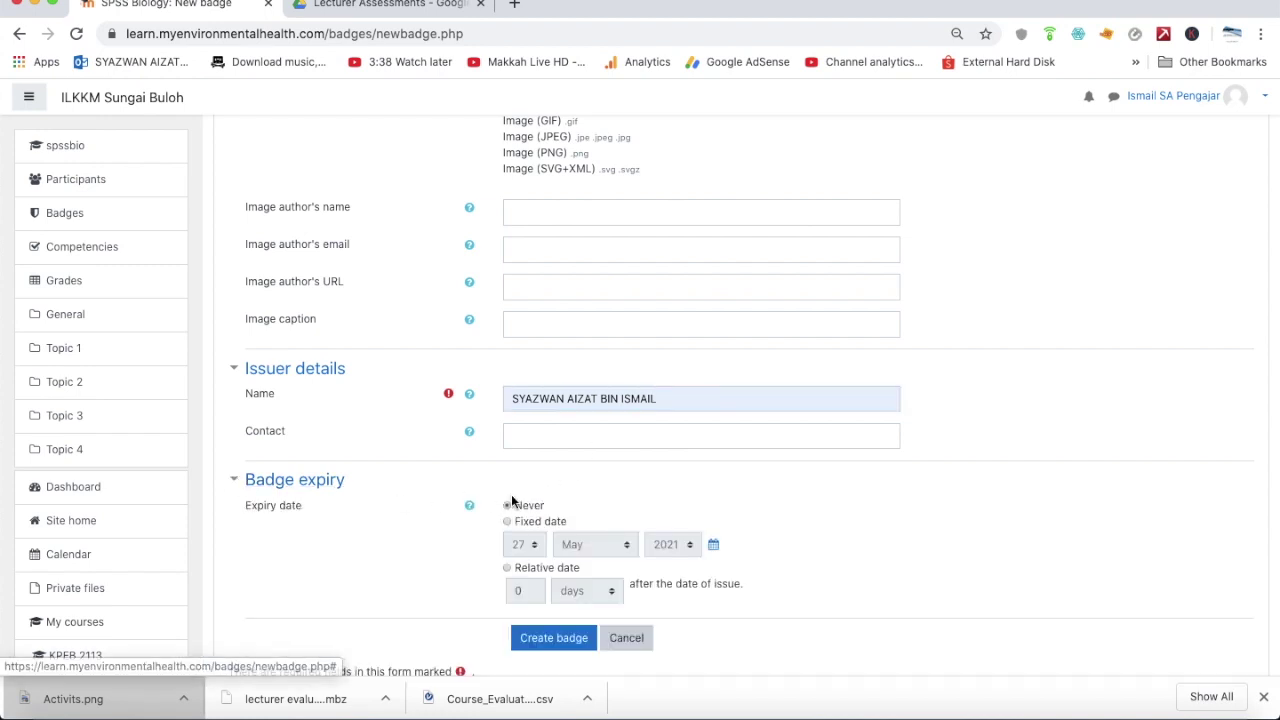
{"action": "left_click", "coordinate": [509, 522]}
{"action": "left_click", "coordinate": [522, 547]}
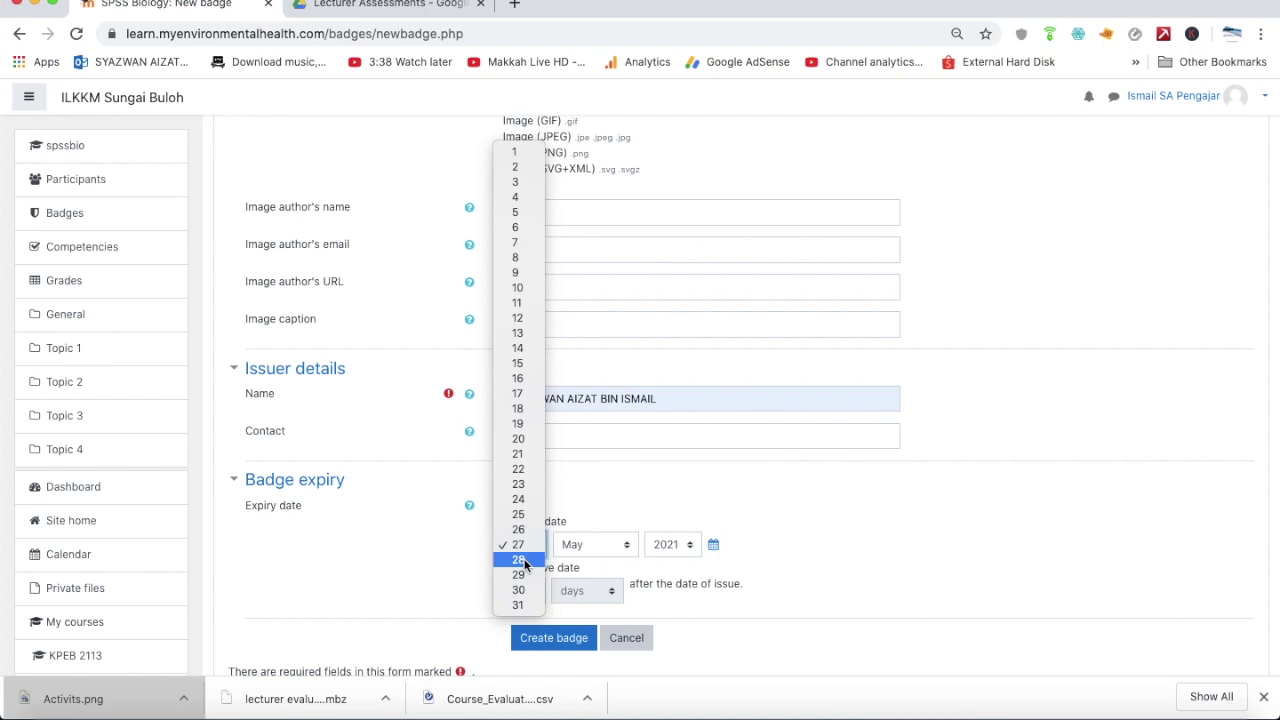
{"action": "key", "text": "Escape"}
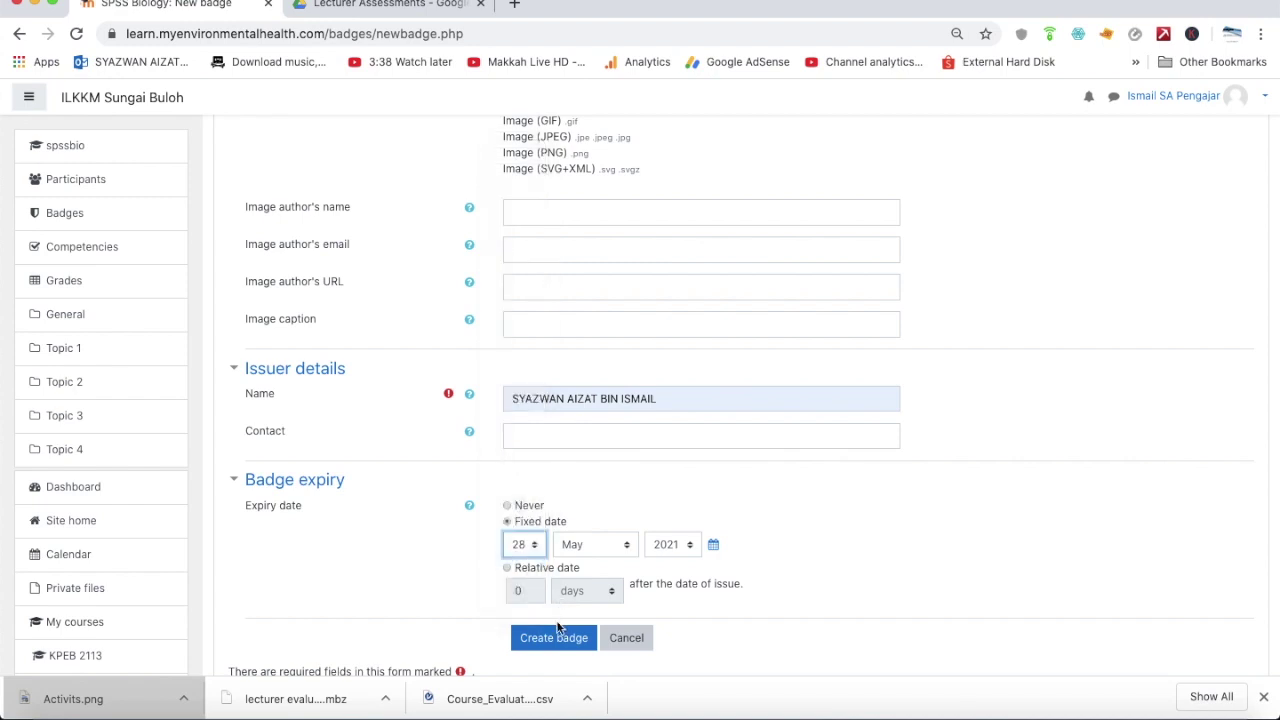
{"action": "left_click", "coordinate": [670, 547]}
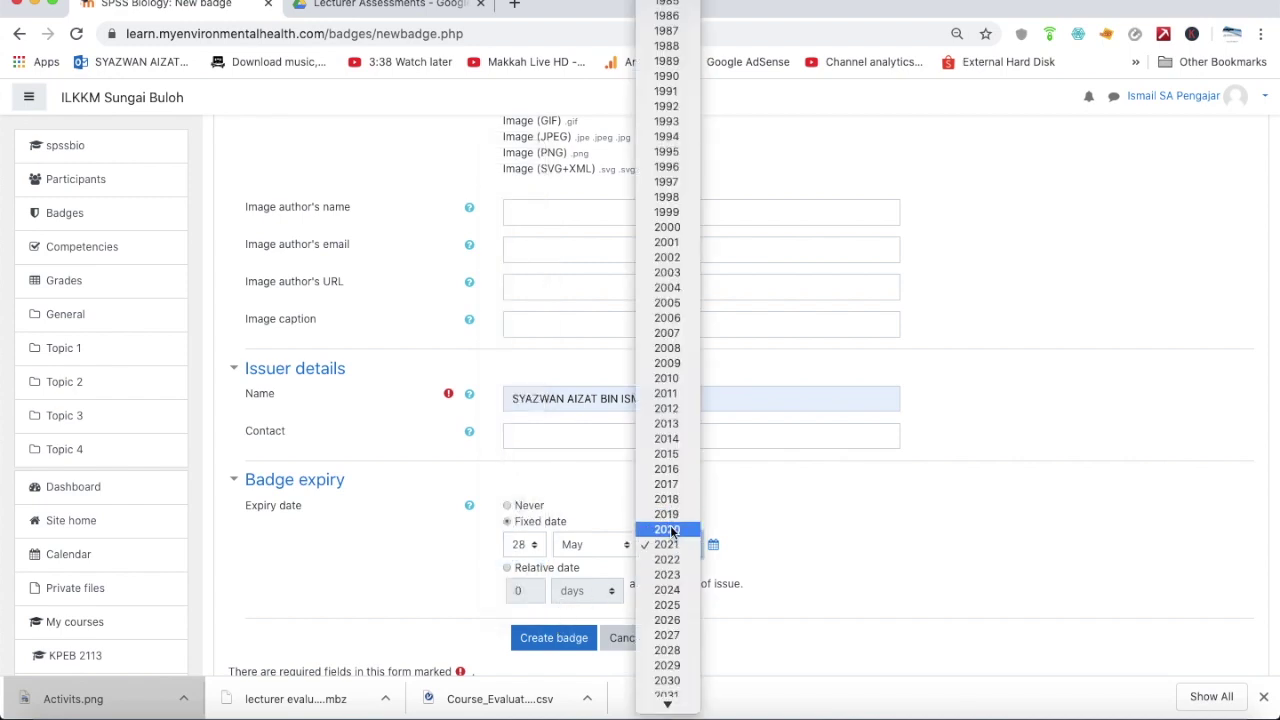
{"action": "left_click", "coordinate": [667, 529]}
{"action": "left_click", "coordinate": [563, 640]}
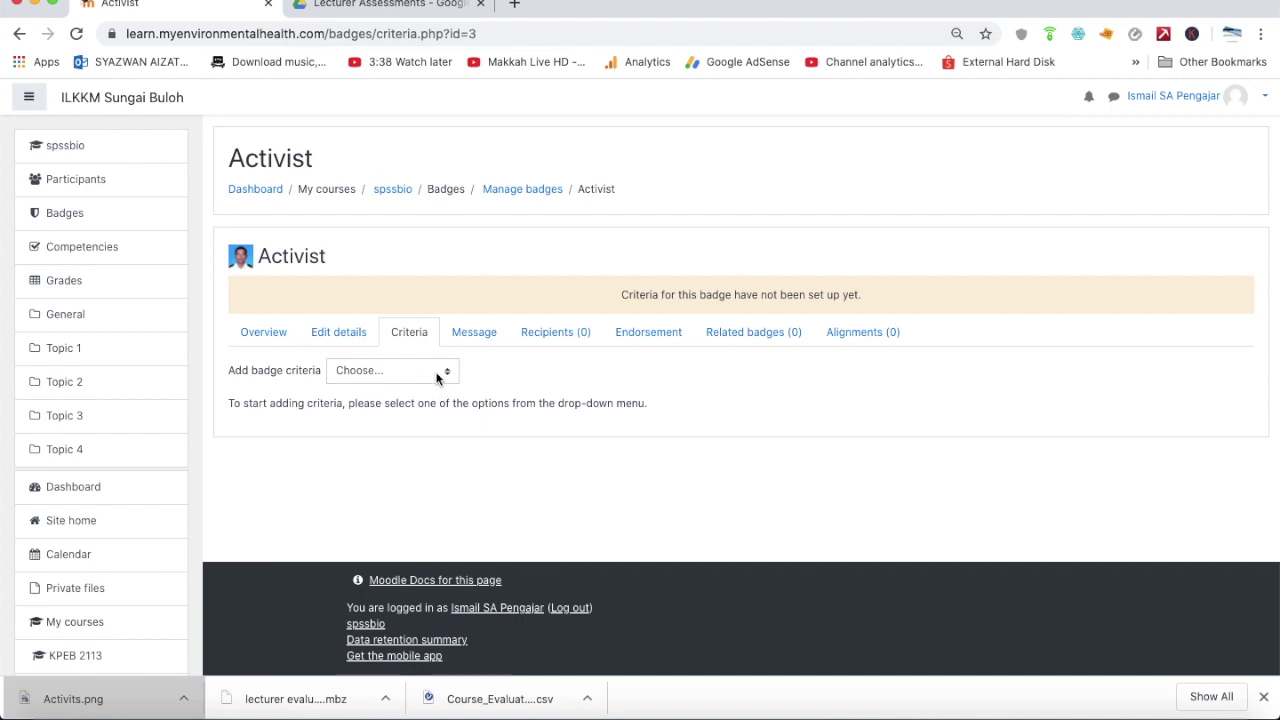
Add a Manual issue by role criterion letting the Teacher role award the badge, and save it
{"action": "left_click", "coordinate": [436, 374]}
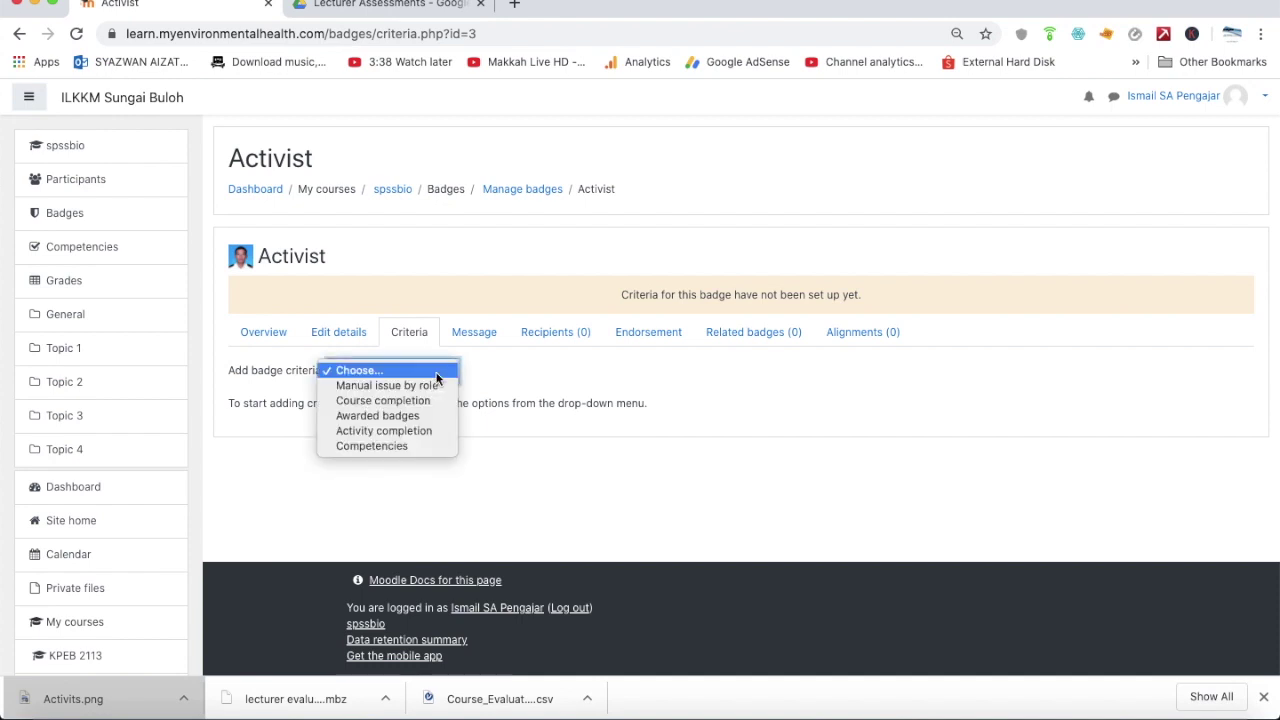
{"action": "left_click", "coordinate": [435, 383]}
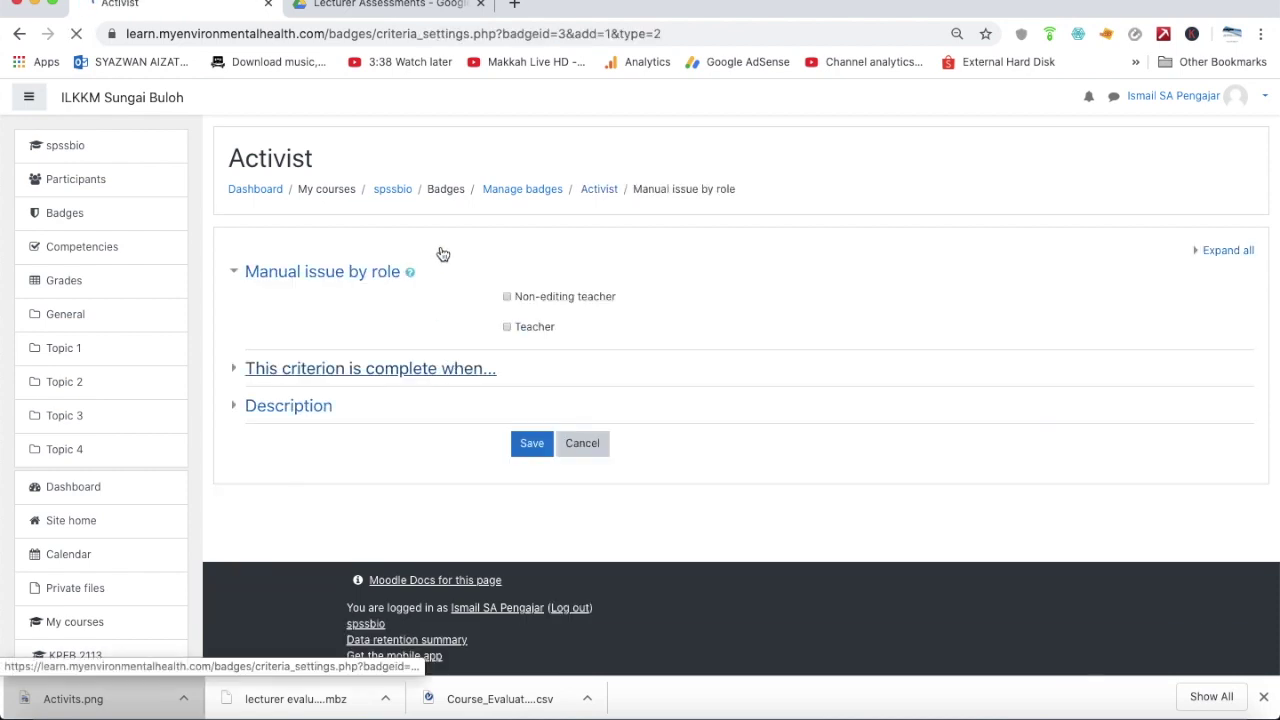
{"action": "left_click", "coordinate": [507, 328]}
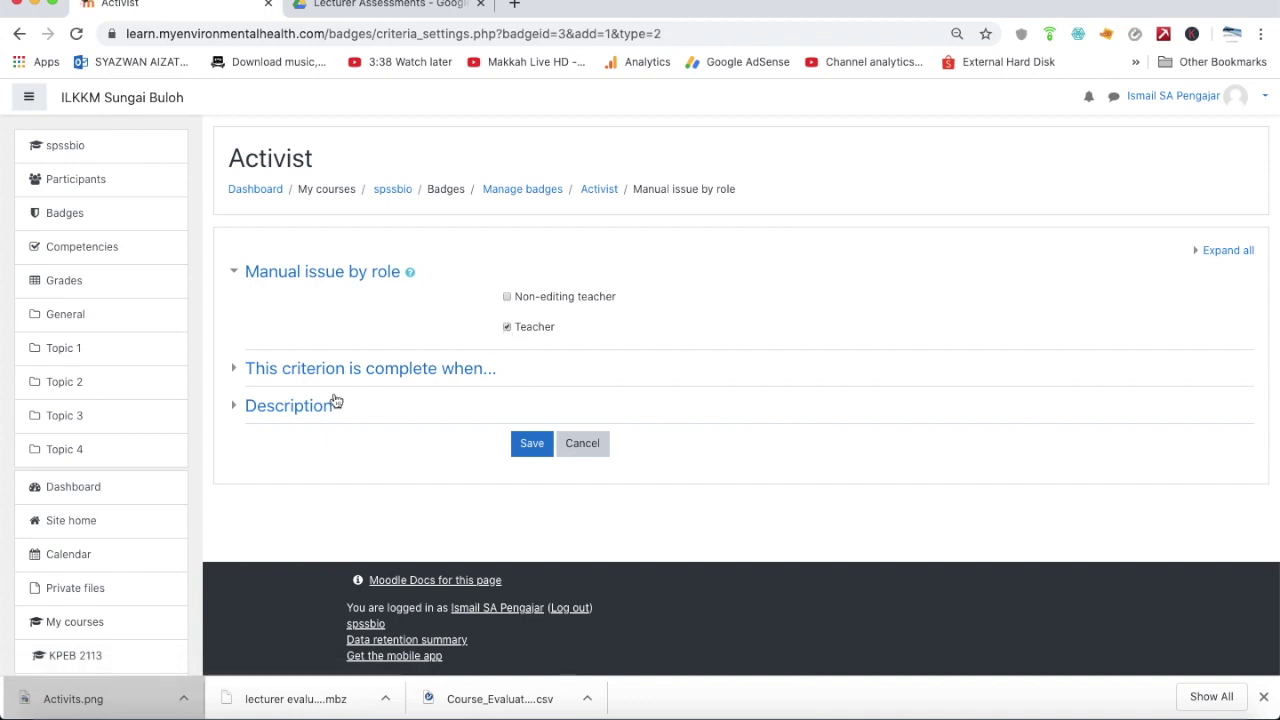
{"action": "left_click", "coordinate": [240, 369]}
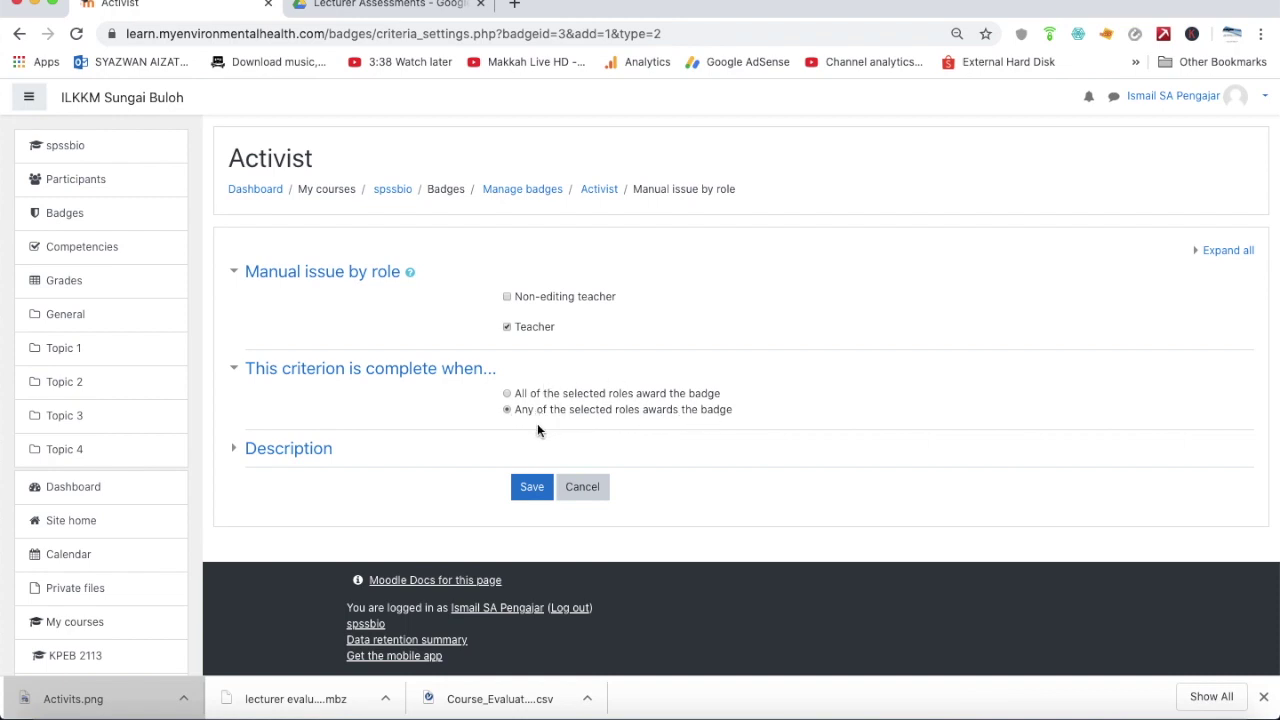
{"action": "left_click", "coordinate": [531, 487]}
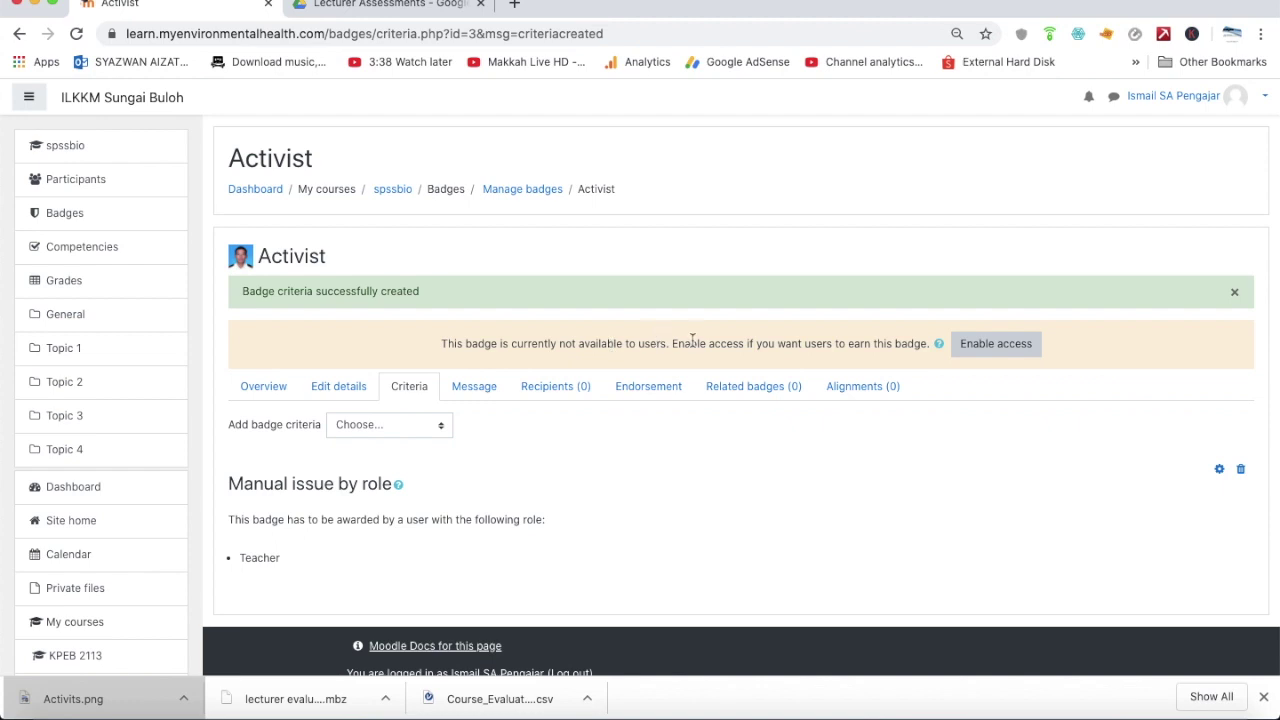
Enable access to the Activist badge, confirming it becomes available to users
{"action": "left_click", "coordinate": [988, 352]}
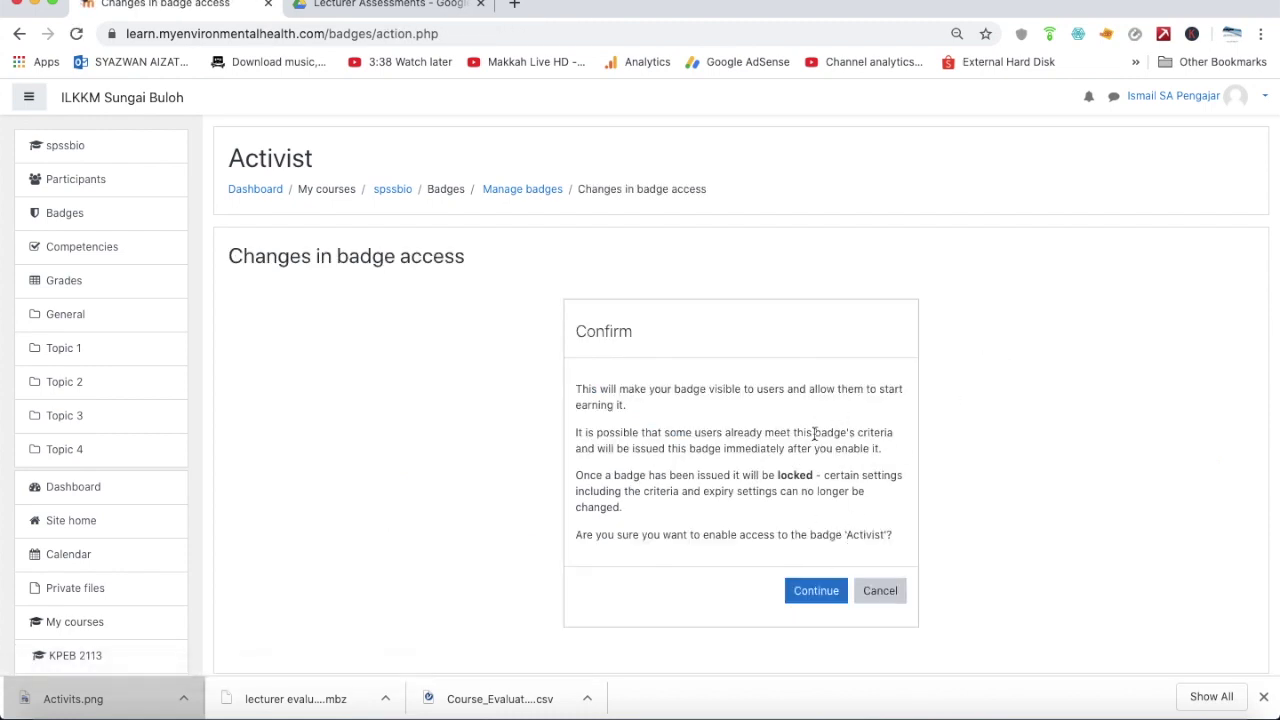
{"action": "left_click", "coordinate": [814, 592]}
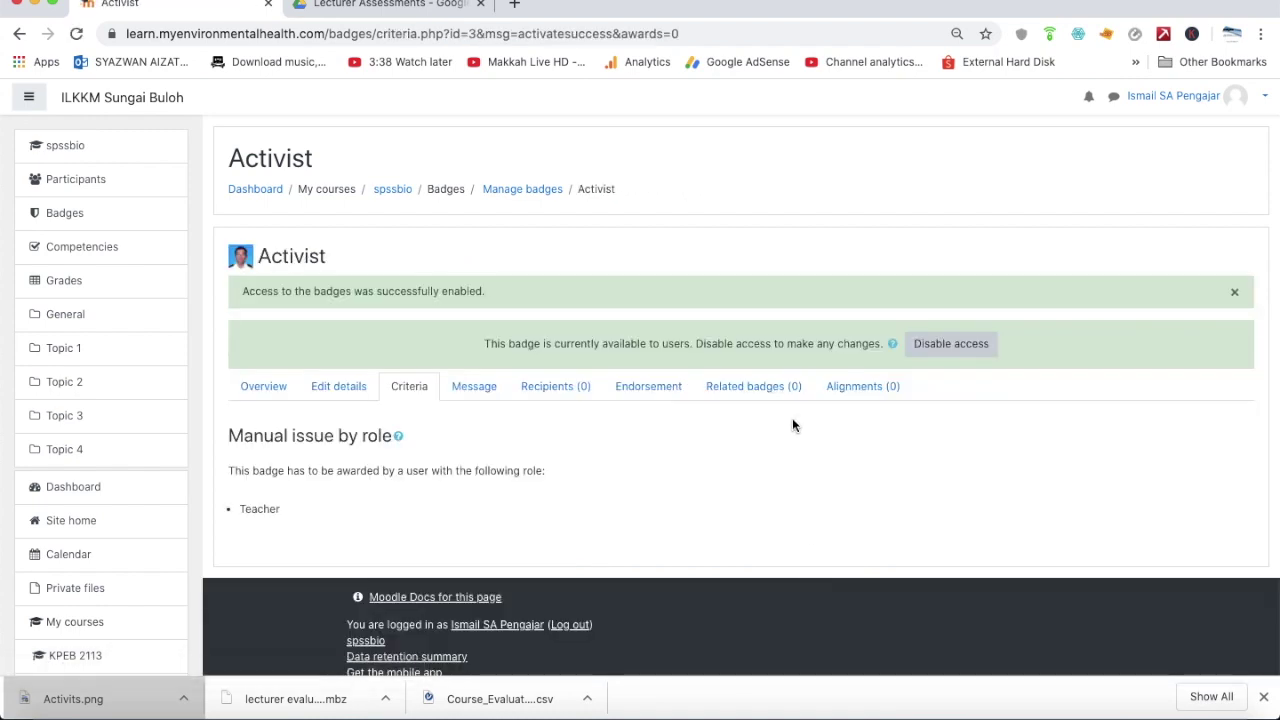
{"action": "left_click", "coordinate": [155, 160]}
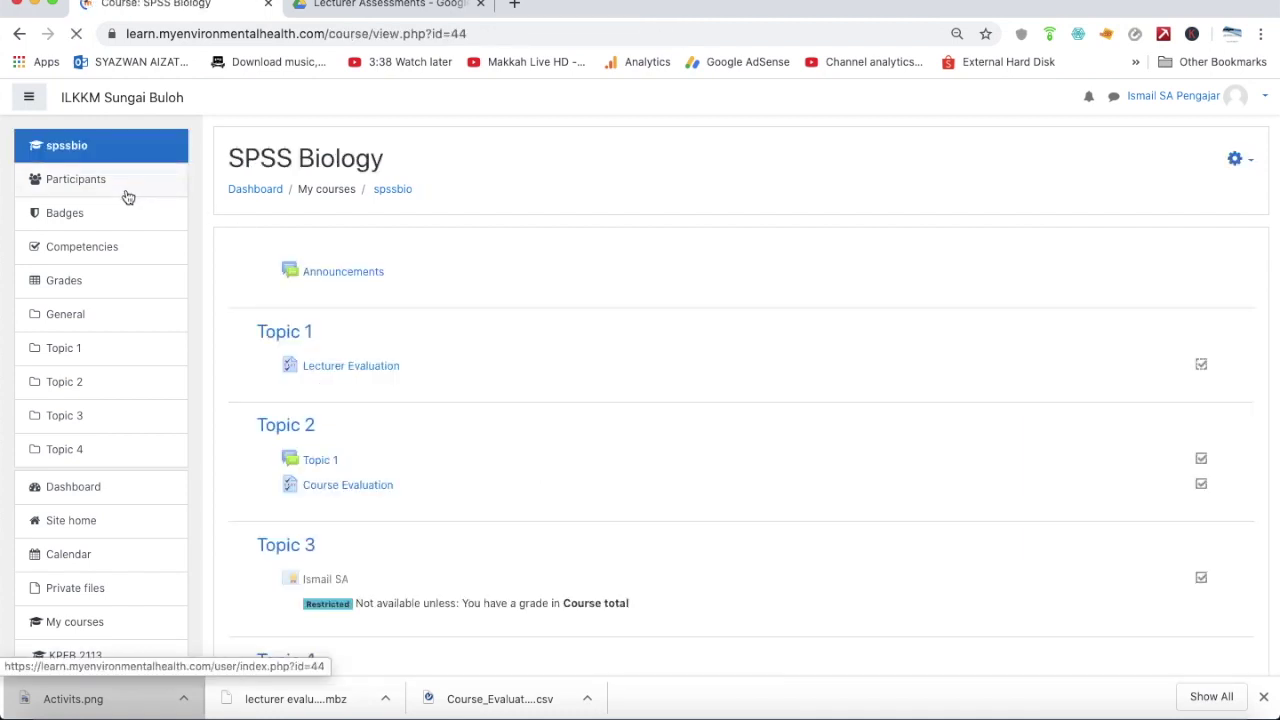
Open the full SPSS Biology course administration page from the gear menu's More... option
{"action": "left_click", "coordinate": [128, 194]}
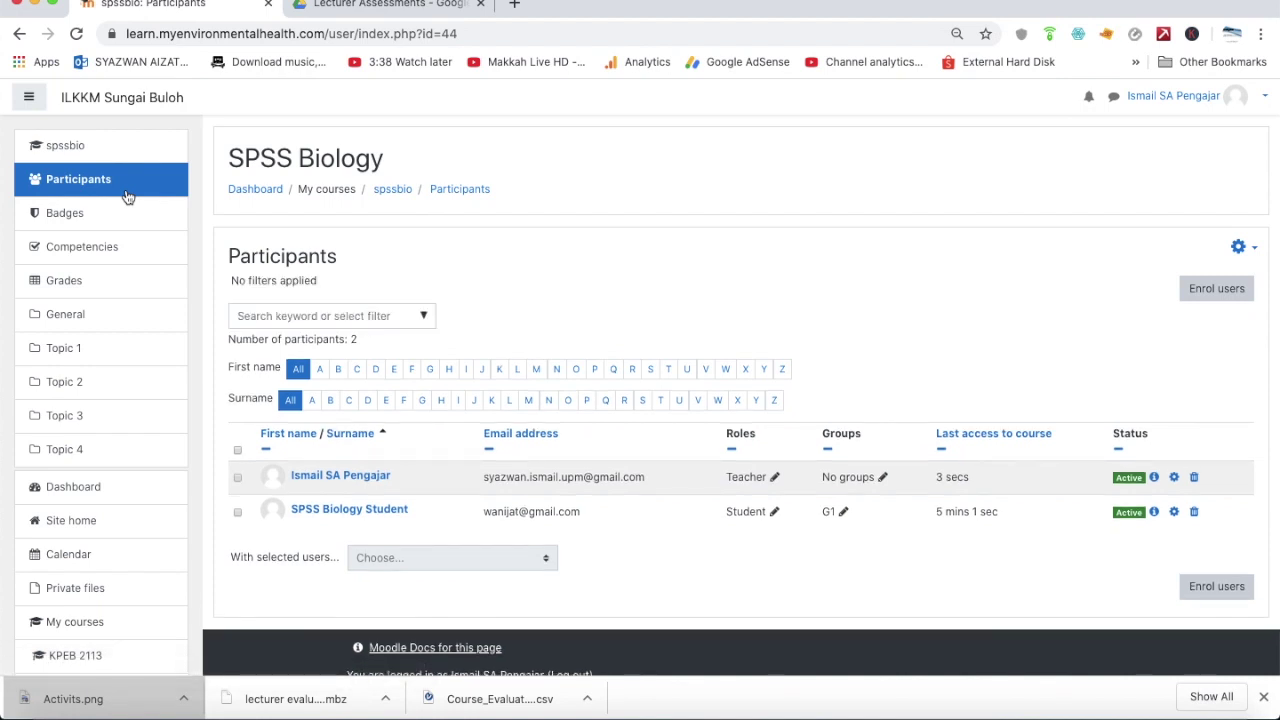
{"action": "left_click", "coordinate": [117, 156]}
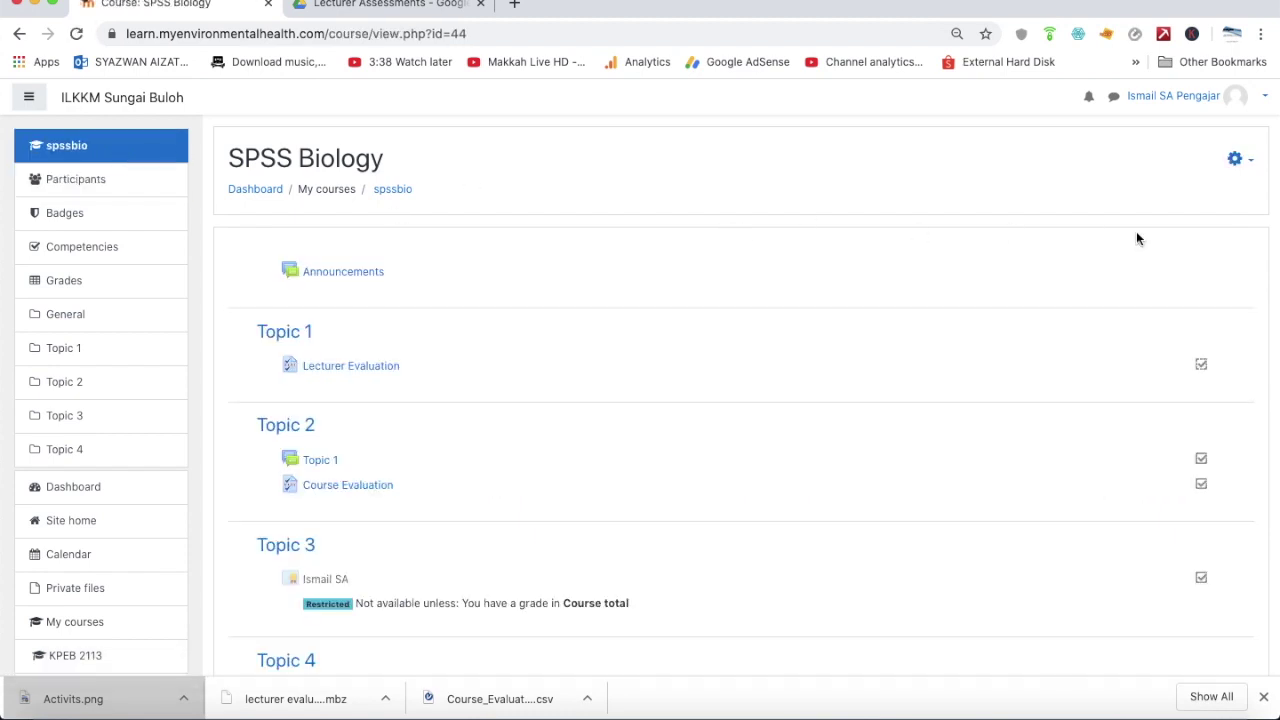
{"action": "scroll", "coordinate": [1180, 269], "scroll_direction": "up", "scroll_amount": 5}
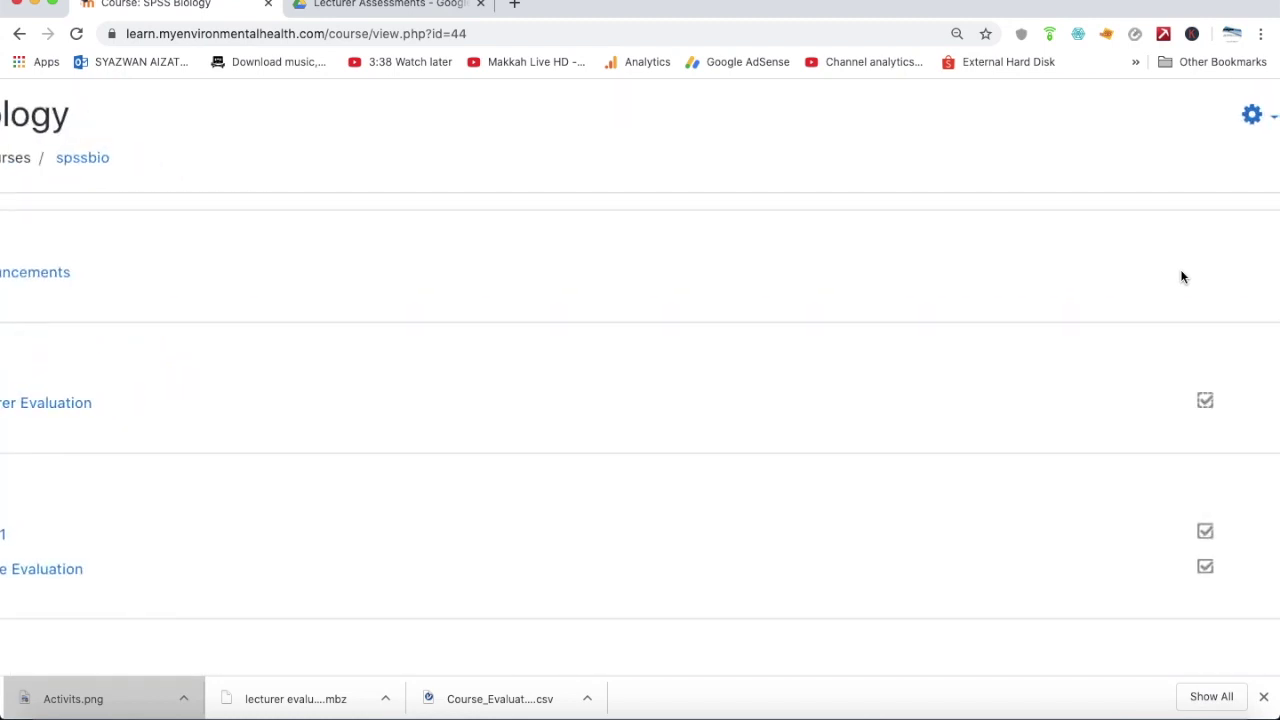
{"action": "scroll", "coordinate": [1221, 163], "scroll_direction": "right", "scroll_amount": 2}
{"action": "left_click", "coordinate": [1236, 121]}
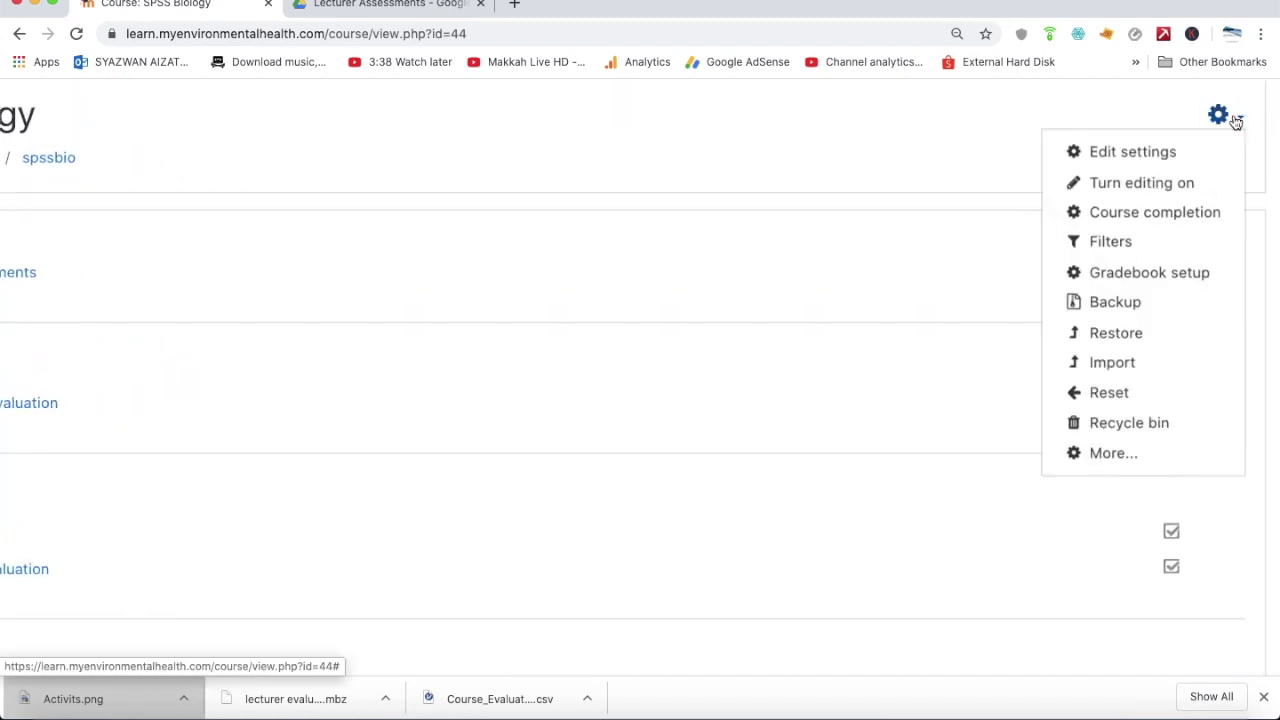
{"action": "left_click", "coordinate": [1117, 455]}
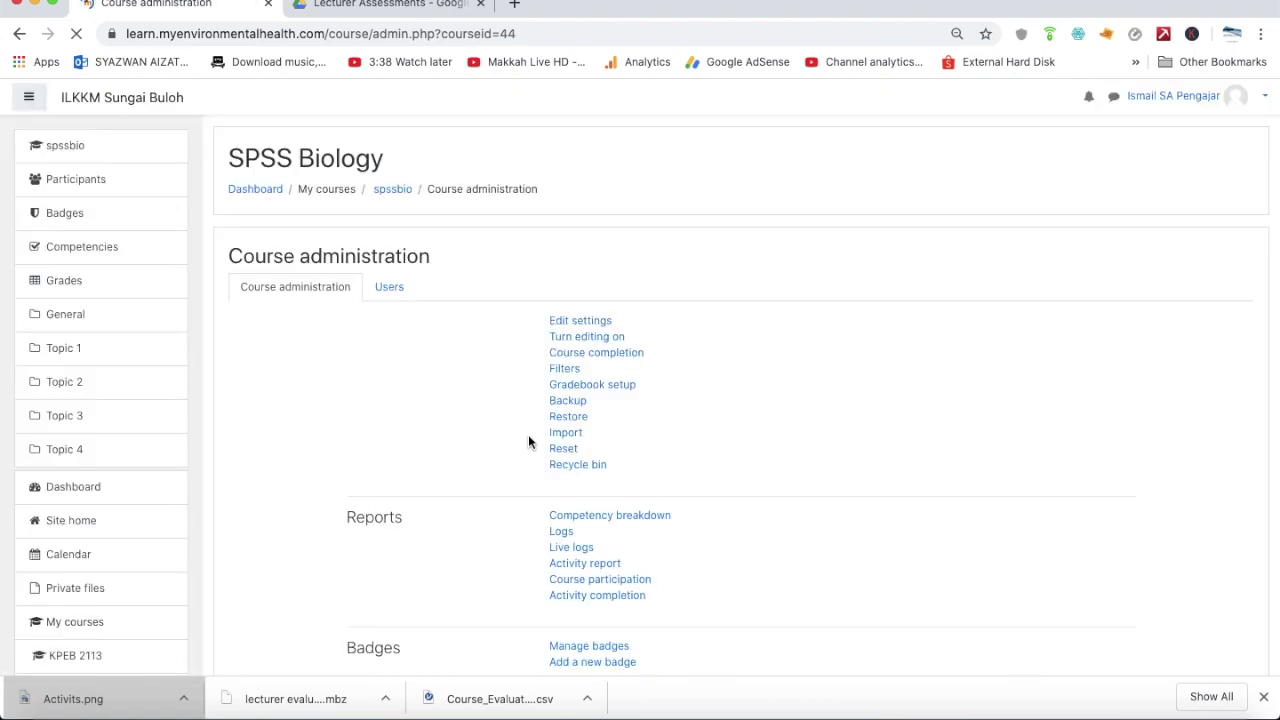
Load the course Logs report with default filters and scroll through the recorded events
{"action": "scroll", "coordinate": [528, 434], "scroll_direction": "down", "scroll_amount": 3}
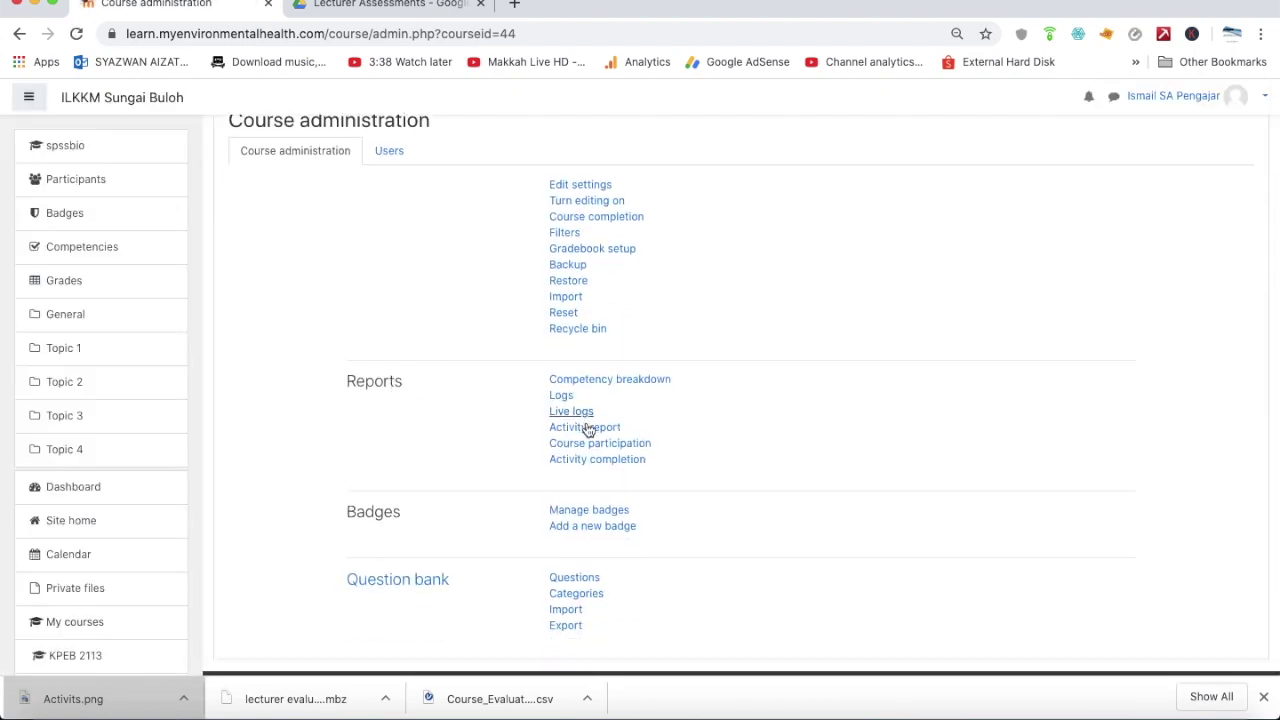
{"action": "left_click", "coordinate": [562, 396]}
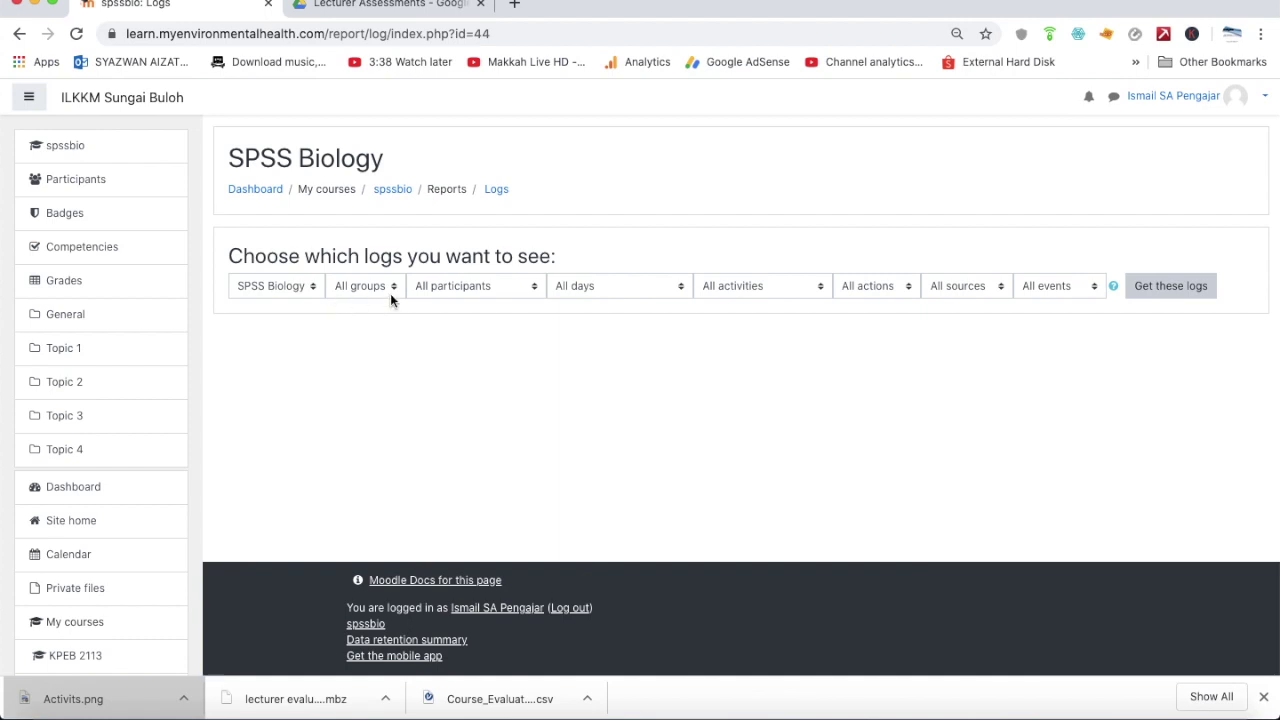
{"action": "left_click", "coordinate": [1166, 296]}
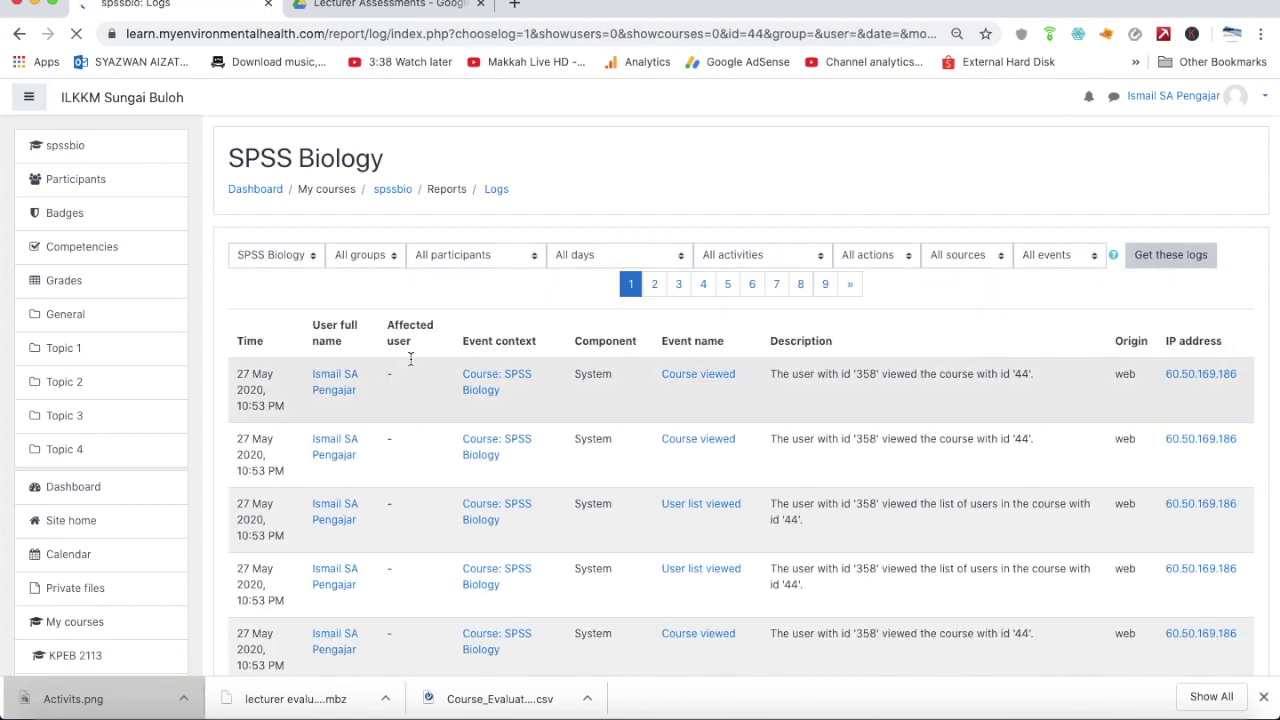
{"action": "scroll", "coordinate": [819, 376], "scroll_direction": "down", "scroll_amount": 20}
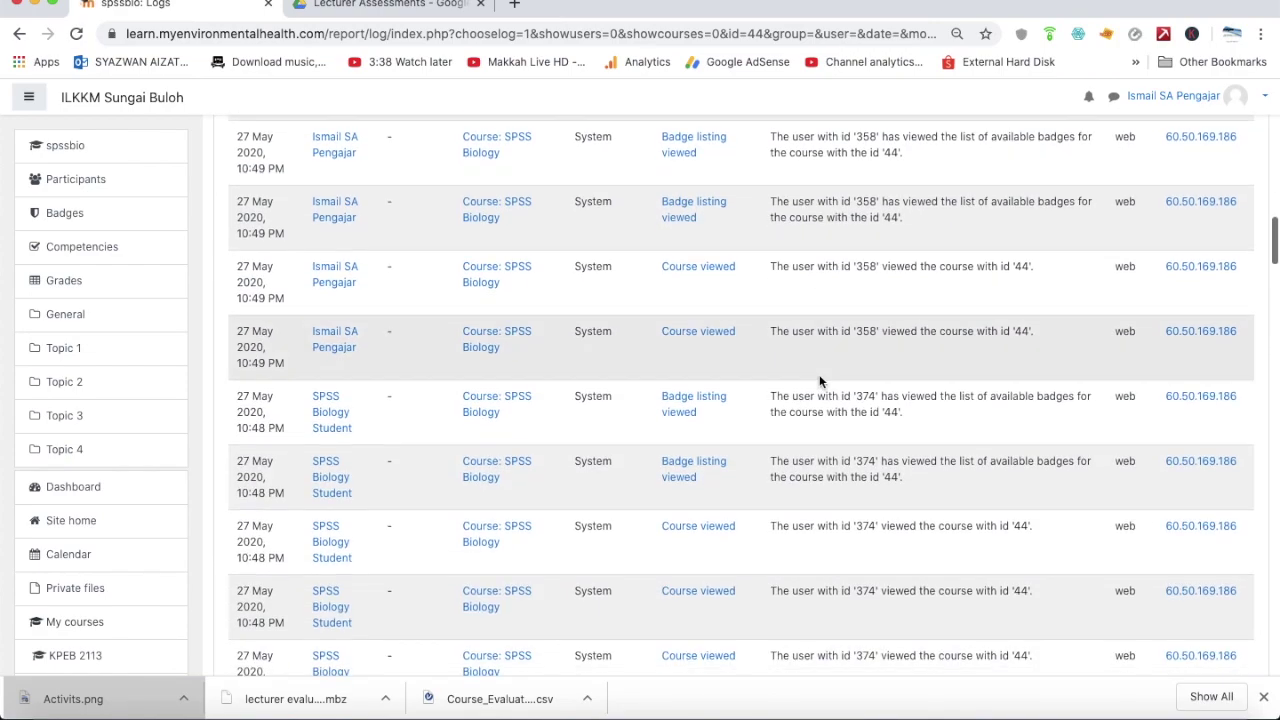
{"action": "scroll", "coordinate": [819, 381], "scroll_direction": "down", "scroll_amount": 15}
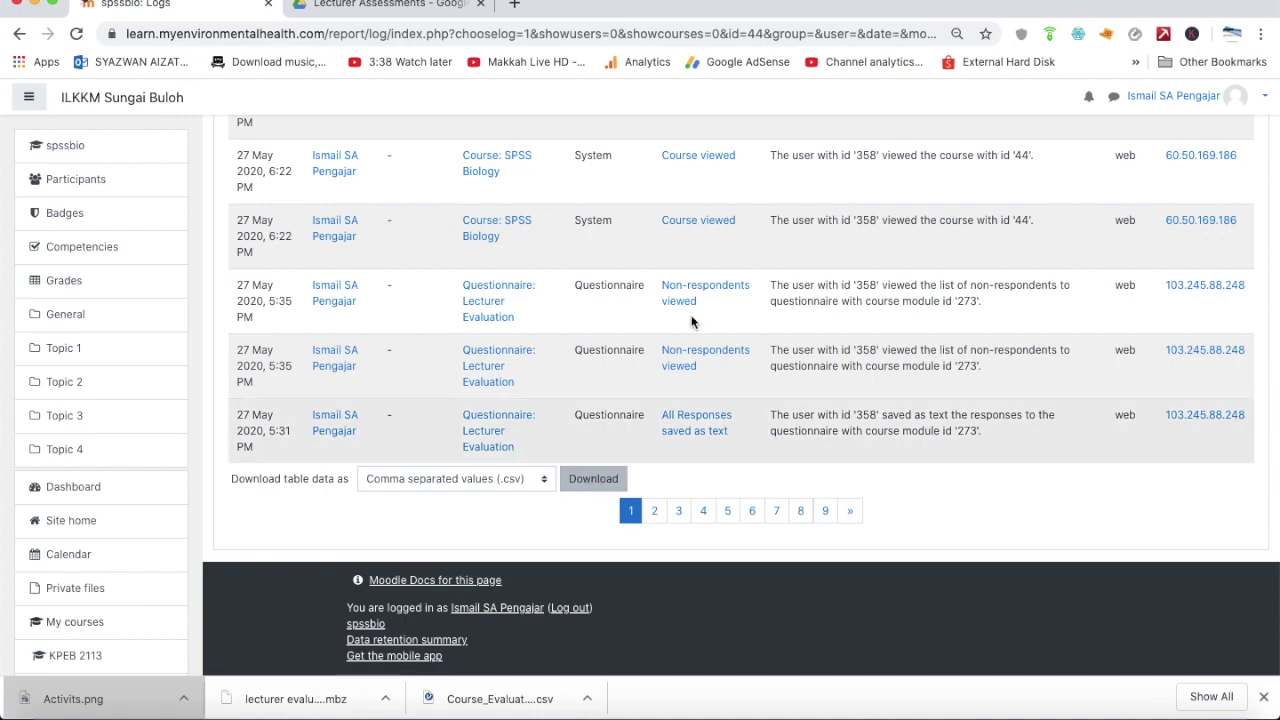
{"action": "scroll", "coordinate": [725, 270], "scroll_direction": "up", "scroll_amount": 10}
{"action": "scroll", "coordinate": [727, 278], "scroll_direction": "up", "scroll_amount": 15}
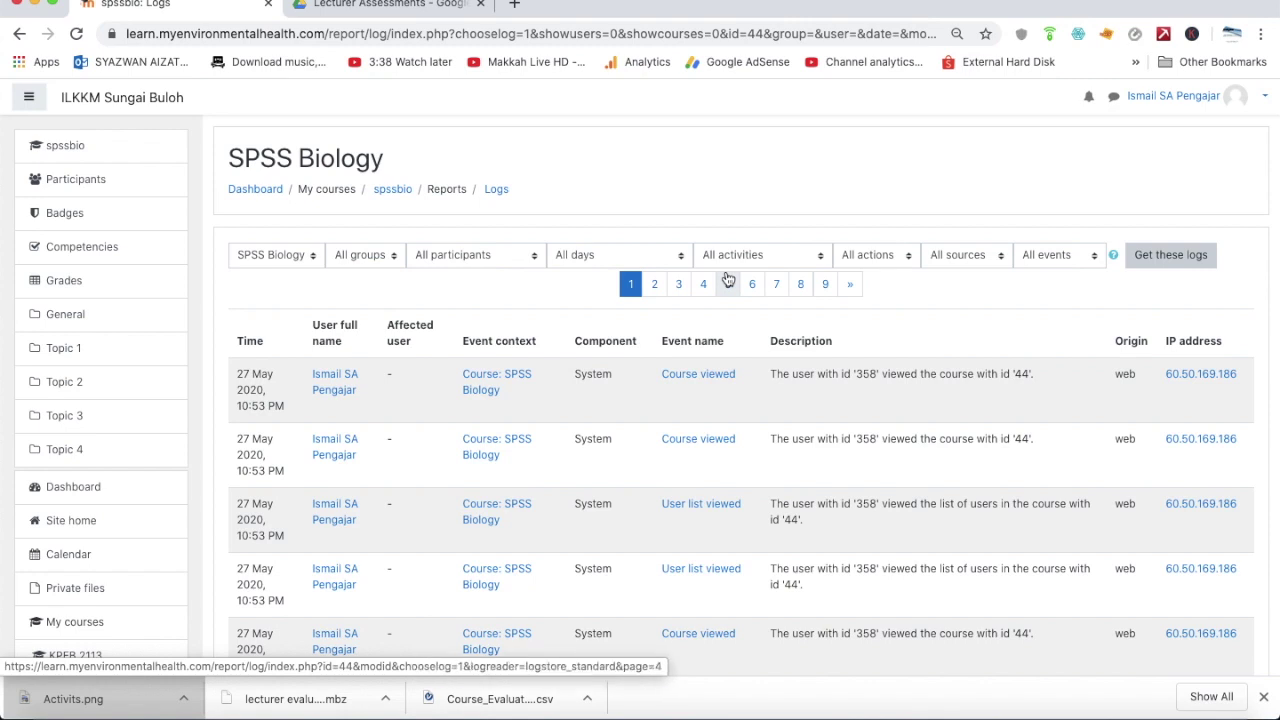
Go to the SPSS Biology course badges page
{"action": "left_click", "coordinate": [143, 183]}
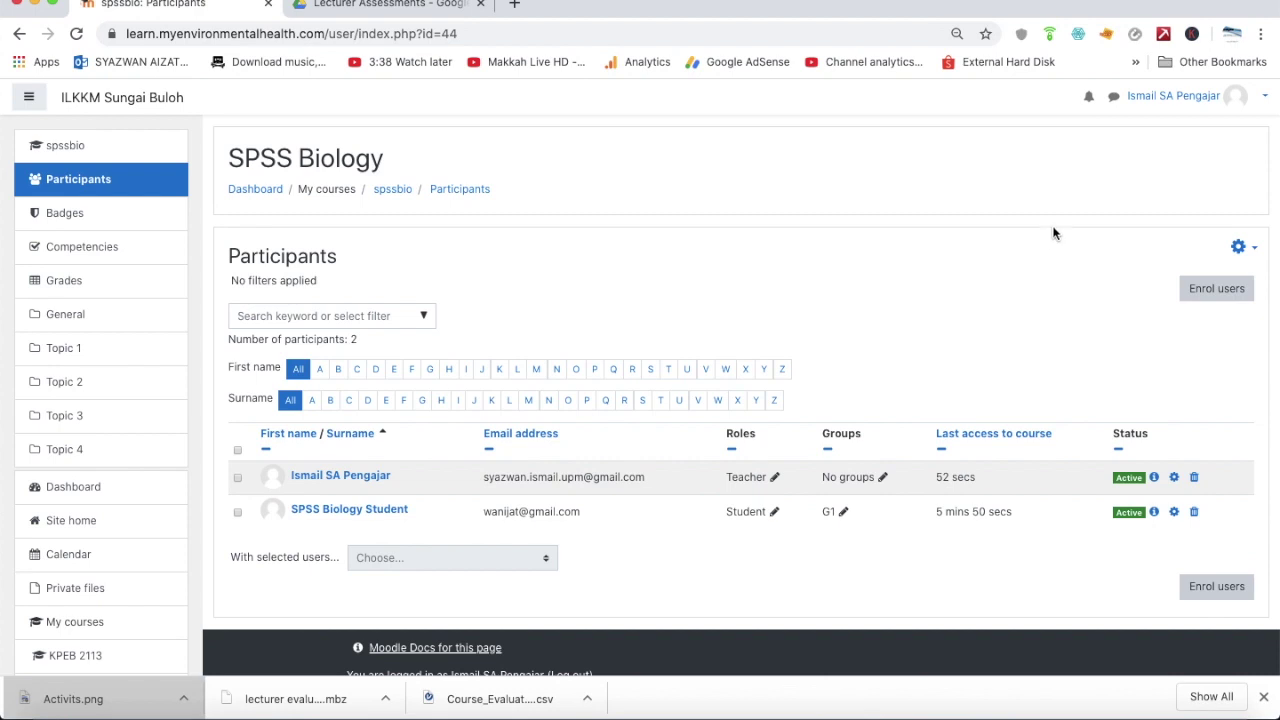
{"action": "left_click", "coordinate": [1245, 100]}
{"action": "key", "text": "Escape"}
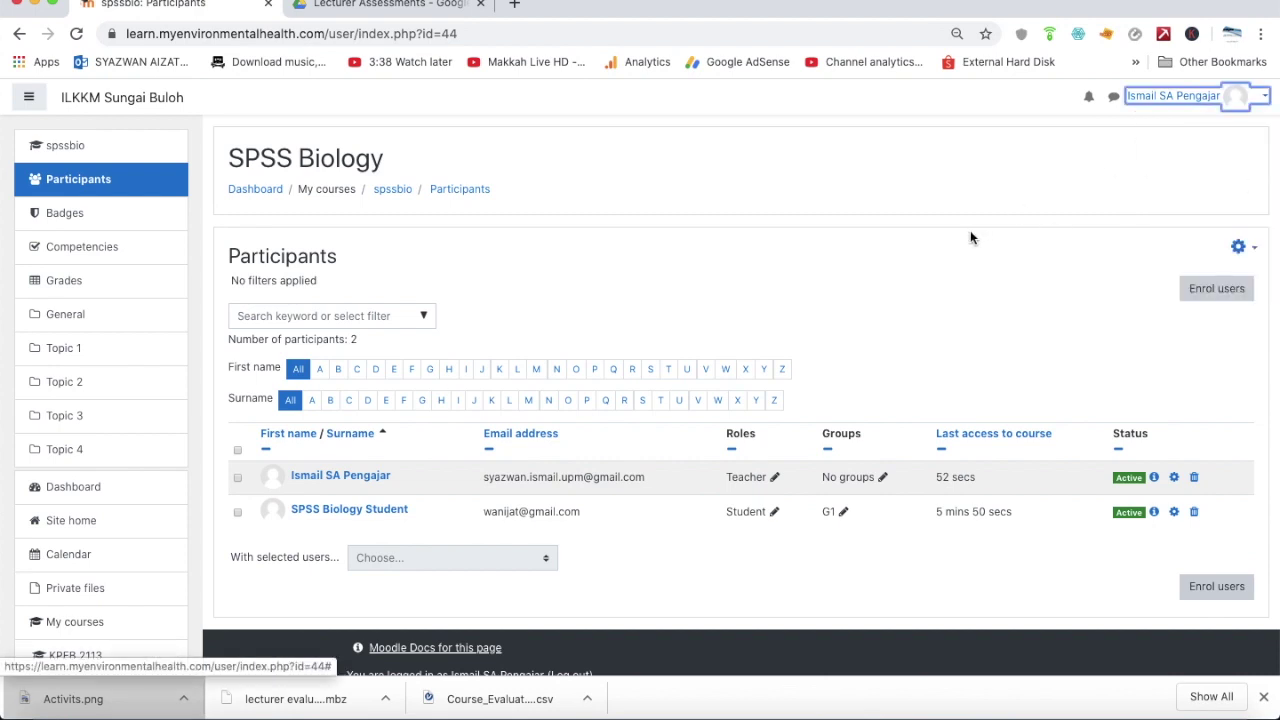
{"action": "left_click", "coordinate": [108, 218]}
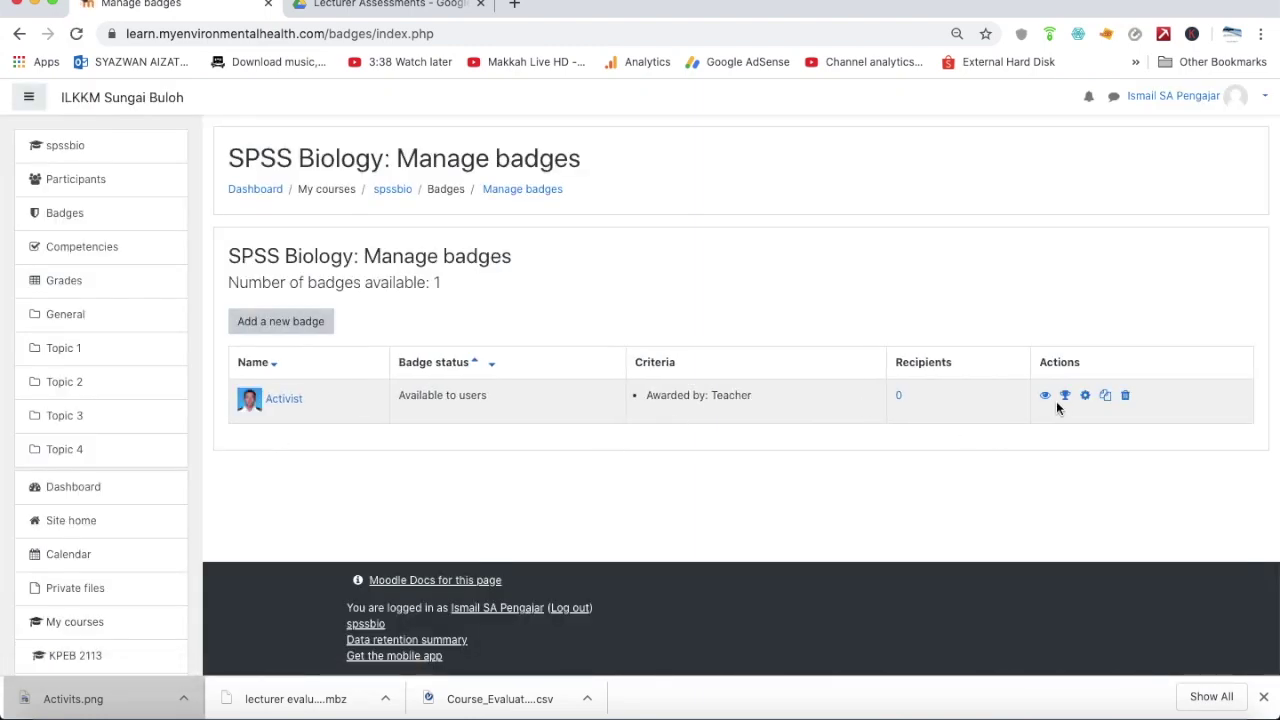
{"action": "scroll", "coordinate": [1070, 400], "scroll_direction": "up", "scroll_amount": 5}
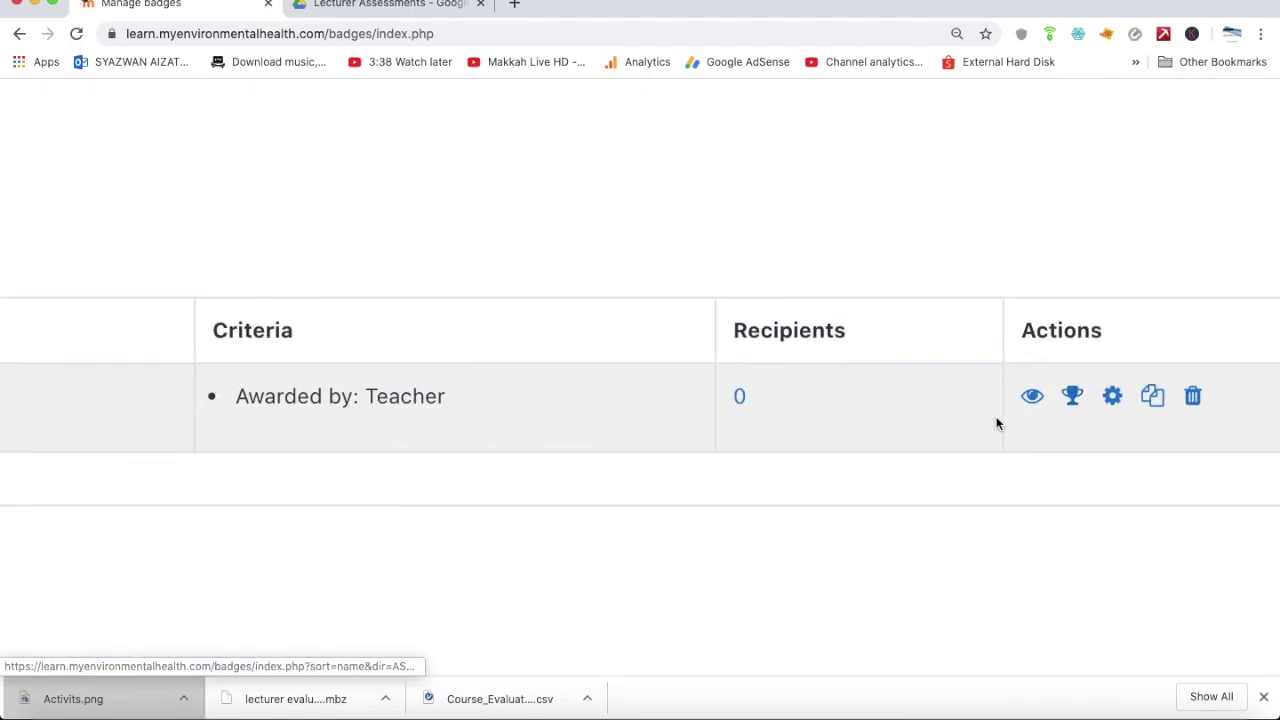
Award the Activist badge to the student from its recipients page
{"action": "left_click", "coordinate": [1048, 394]}
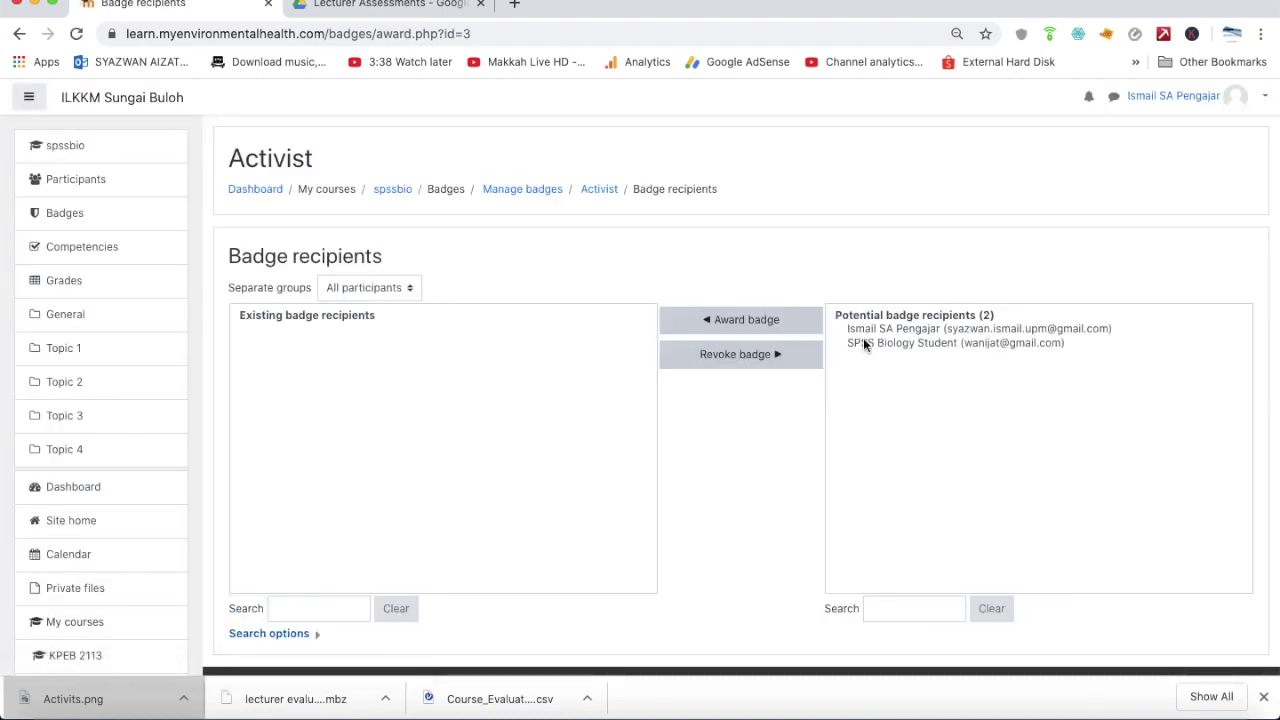
{"action": "left_click", "coordinate": [863, 342]}
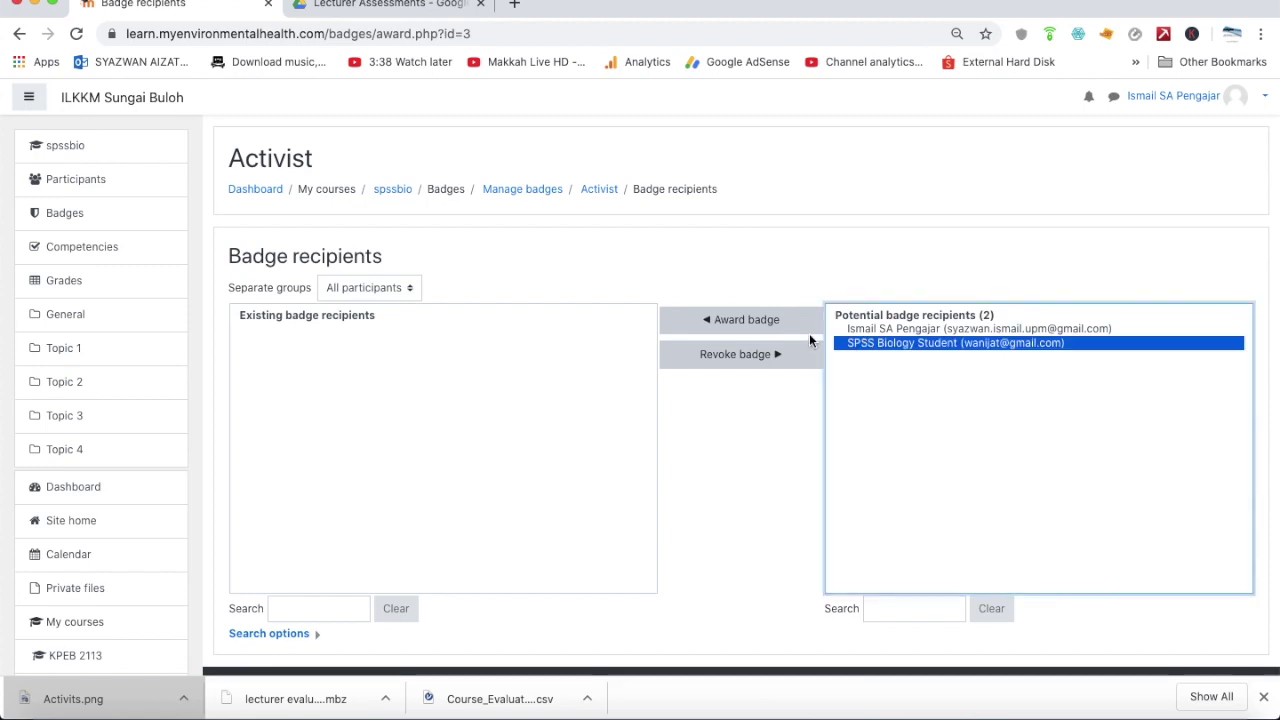
{"action": "left_click", "coordinate": [738, 323]}
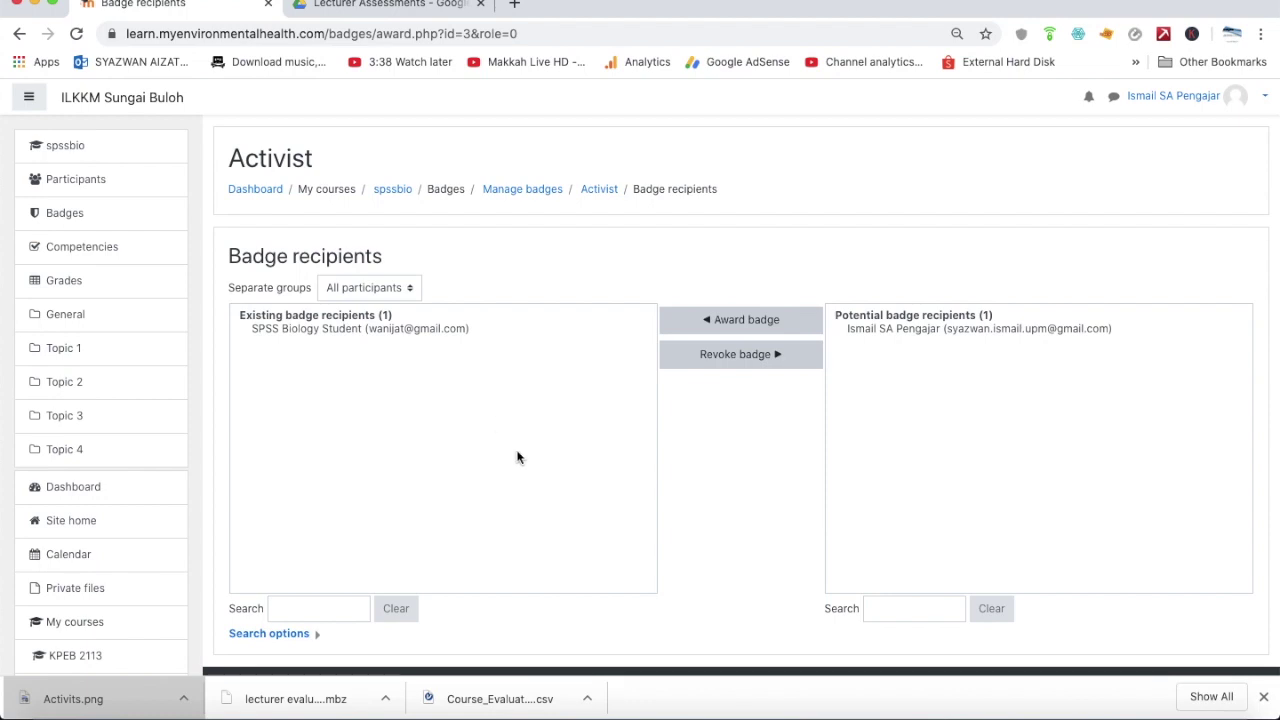
{"action": "scroll", "coordinate": [517, 456], "scroll_direction": "down", "scroll_amount": 2}
{"action": "scroll", "coordinate": [517, 456], "scroll_direction": "up", "scroll_amount": 2}
View the Activist badge details on the student's profile, then sign out
{"action": "left_click", "coordinate": [101, 216]}
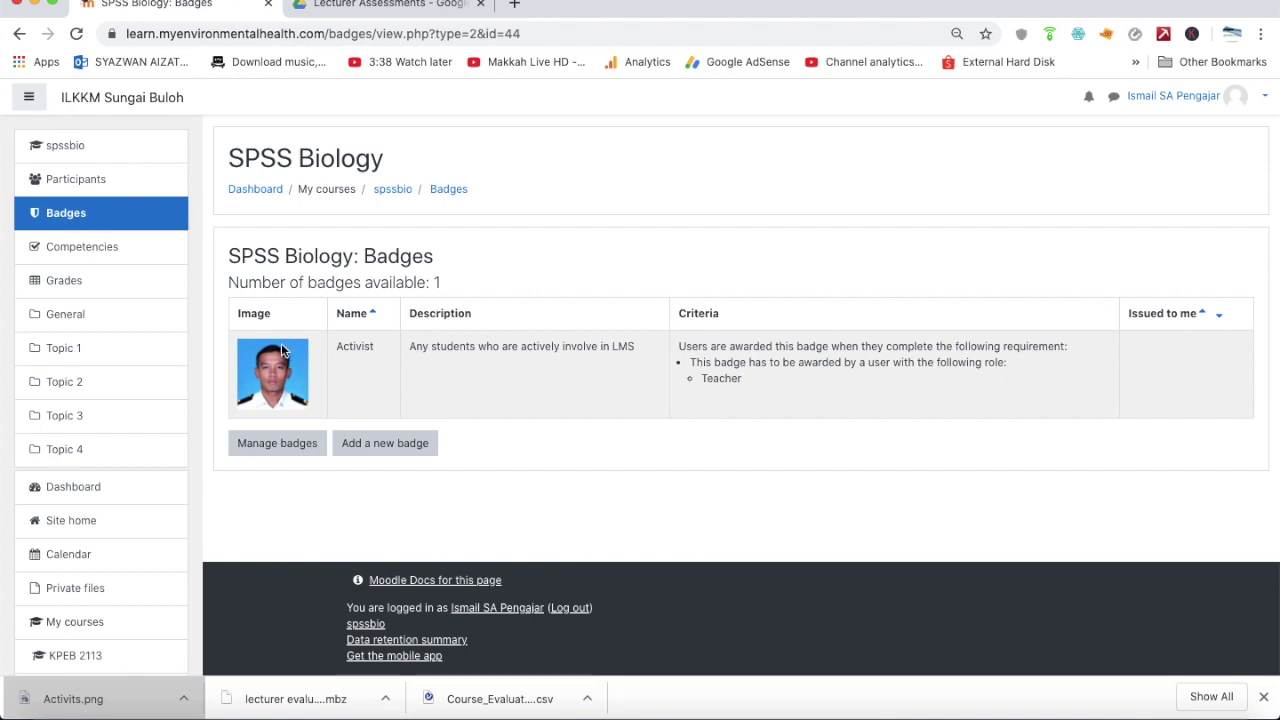
{"action": "left_click", "coordinate": [104, 183]}
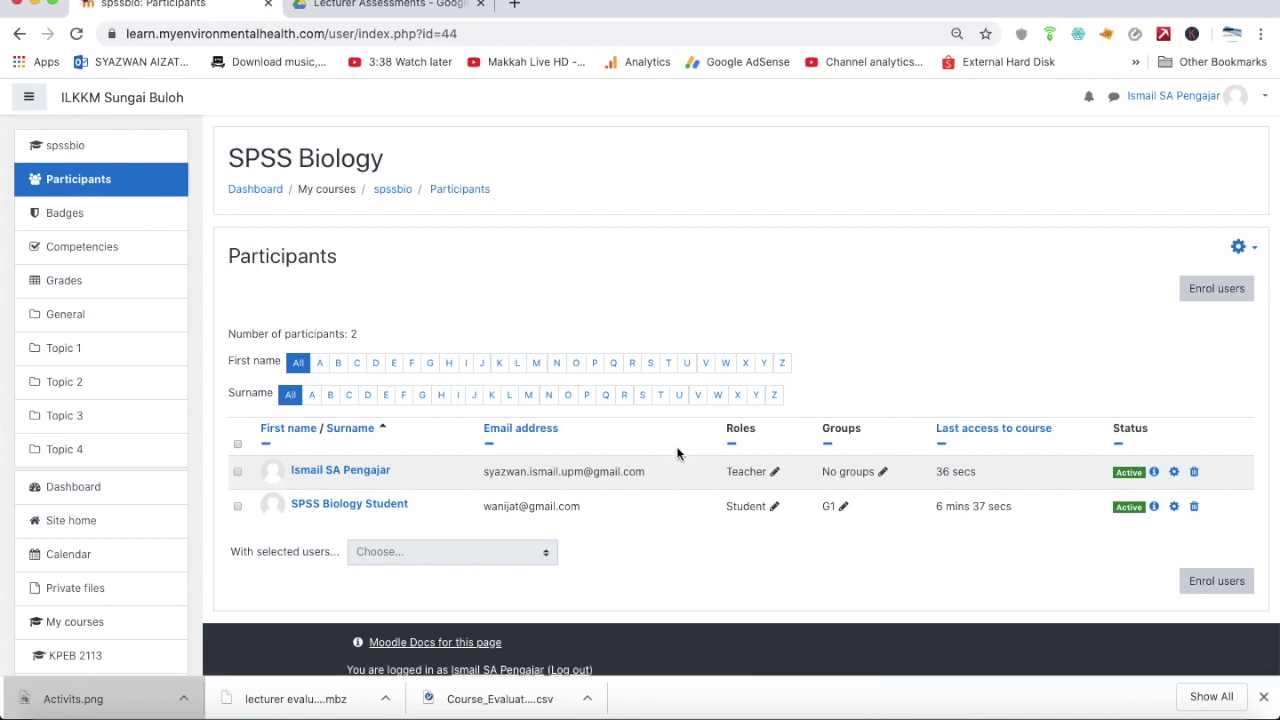
{"action": "left_click", "coordinate": [393, 519]}
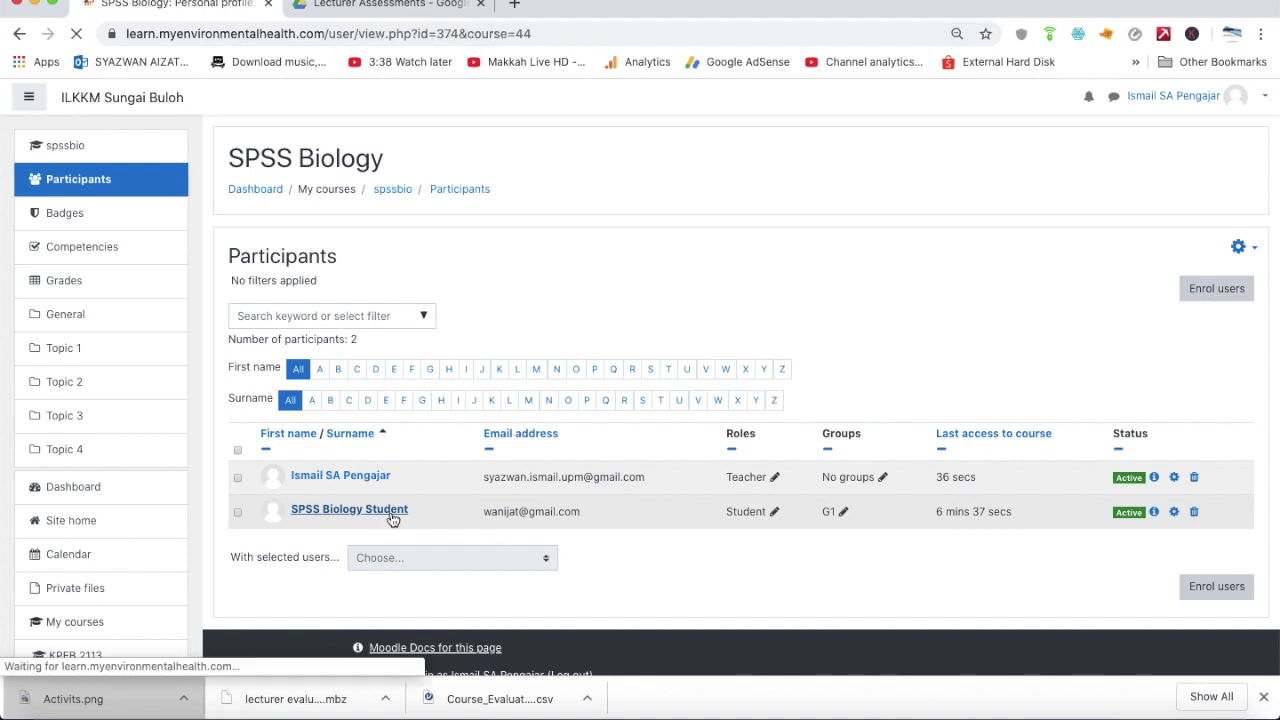
{"action": "scroll", "coordinate": [527, 525], "scroll_direction": "down", "scroll_amount": 4}
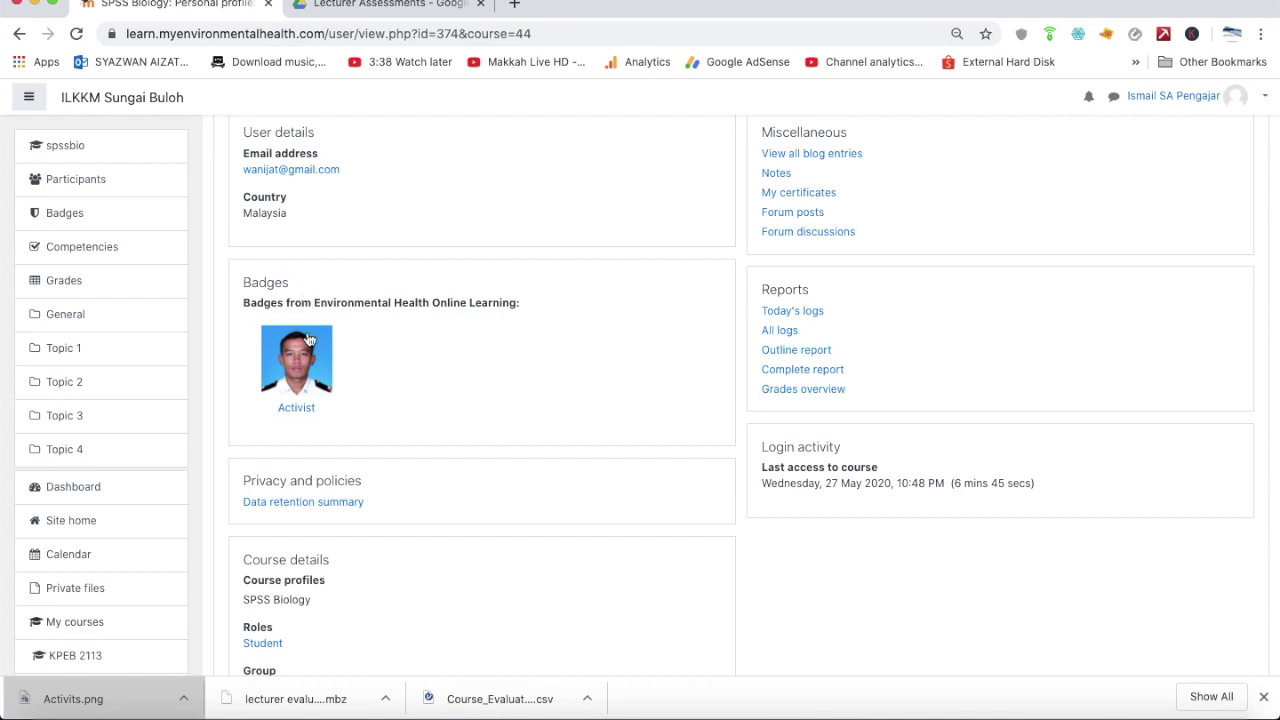
{"action": "left_click", "coordinate": [309, 414]}
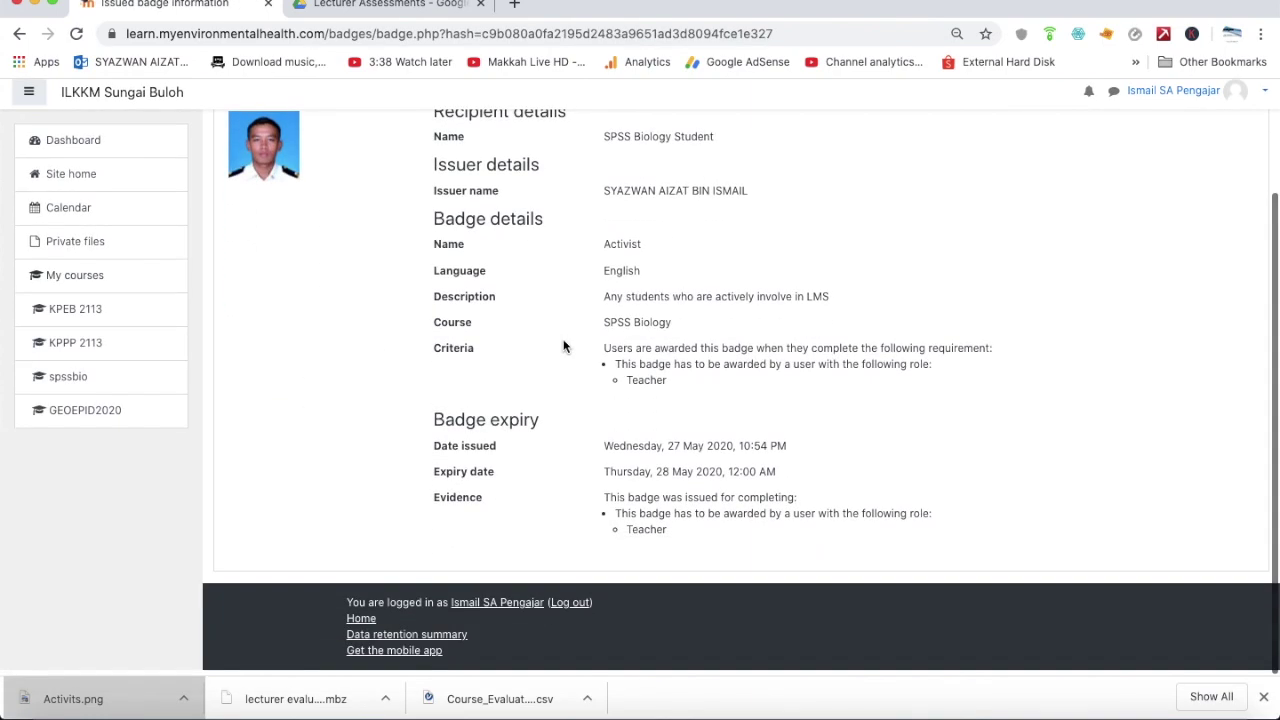
{"action": "scroll", "coordinate": [525, 278], "scroll_direction": "down", "scroll_amount": 1}
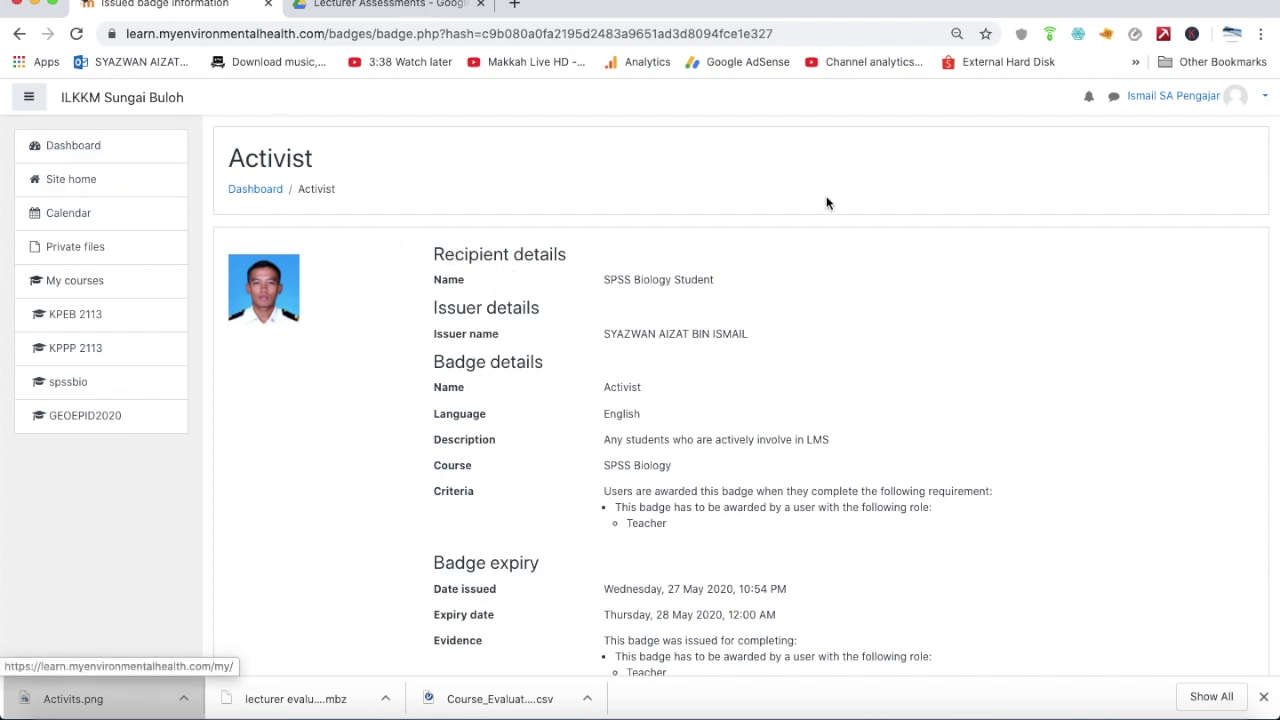
{"action": "left_click", "coordinate": [1218, 102]}
Log out of the teacher account and sign in with the student's username and password
{"action": "left_click", "coordinate": [1192, 249]}
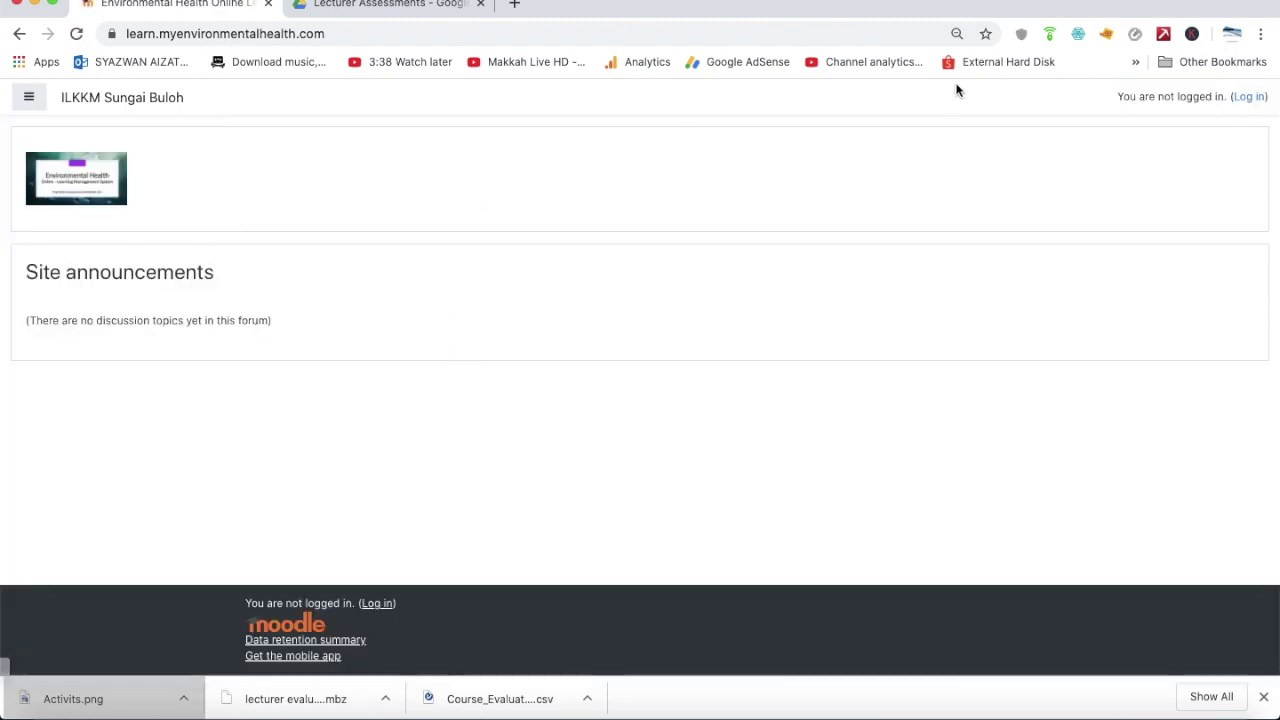
{"action": "left_click", "coordinate": [1246, 102]}
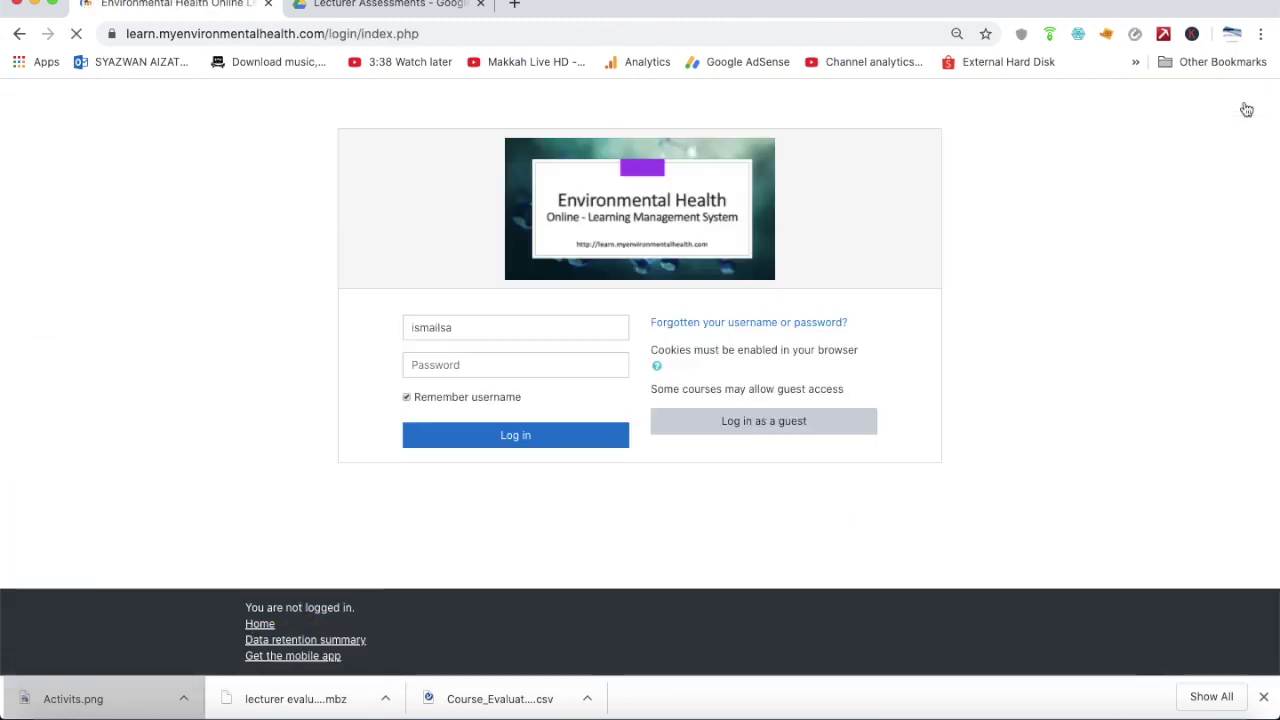
{"action": "double_click", "coordinate": [595, 320]}
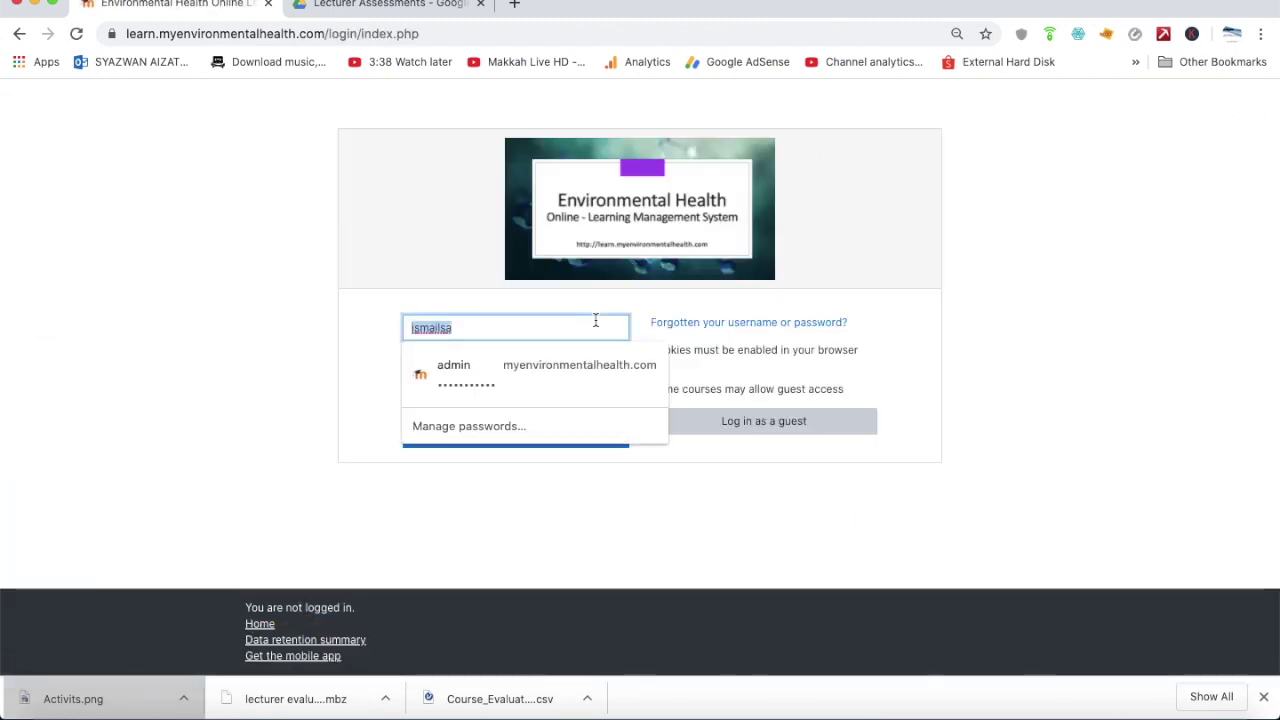
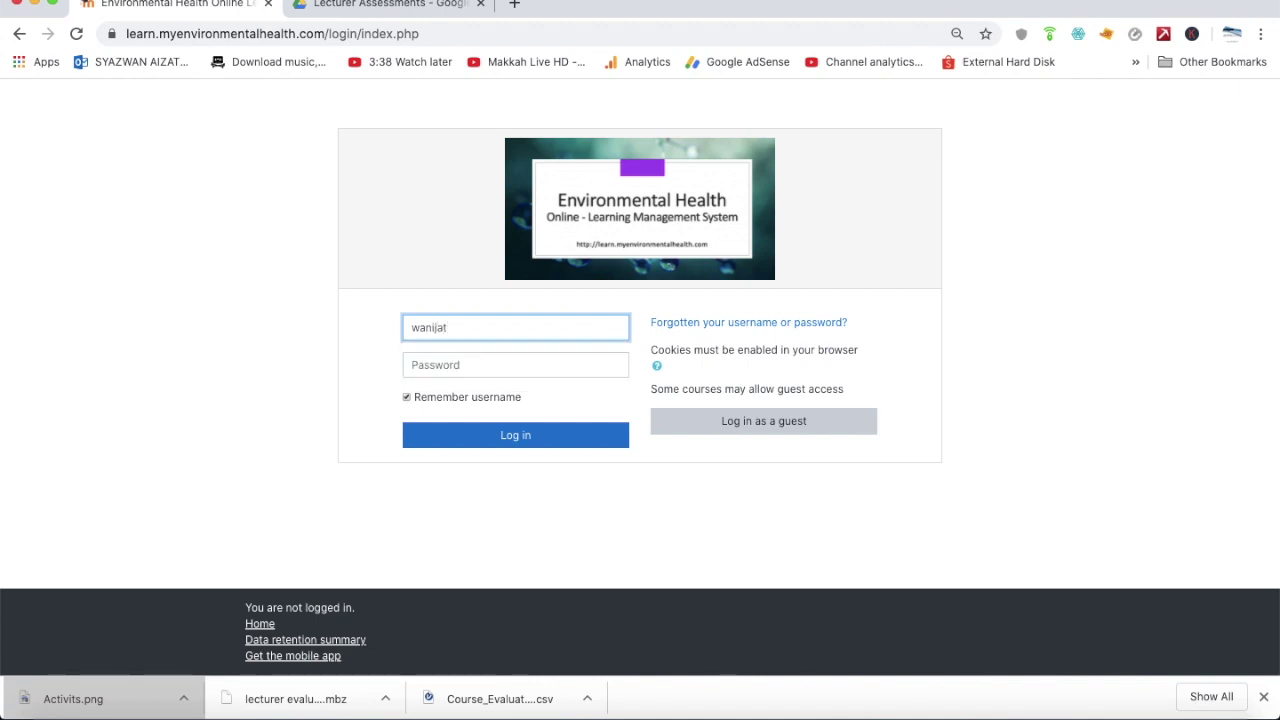
{"action": "left_click", "coordinate": [515, 364]}
{"action": "type", "text": "•••••••"}
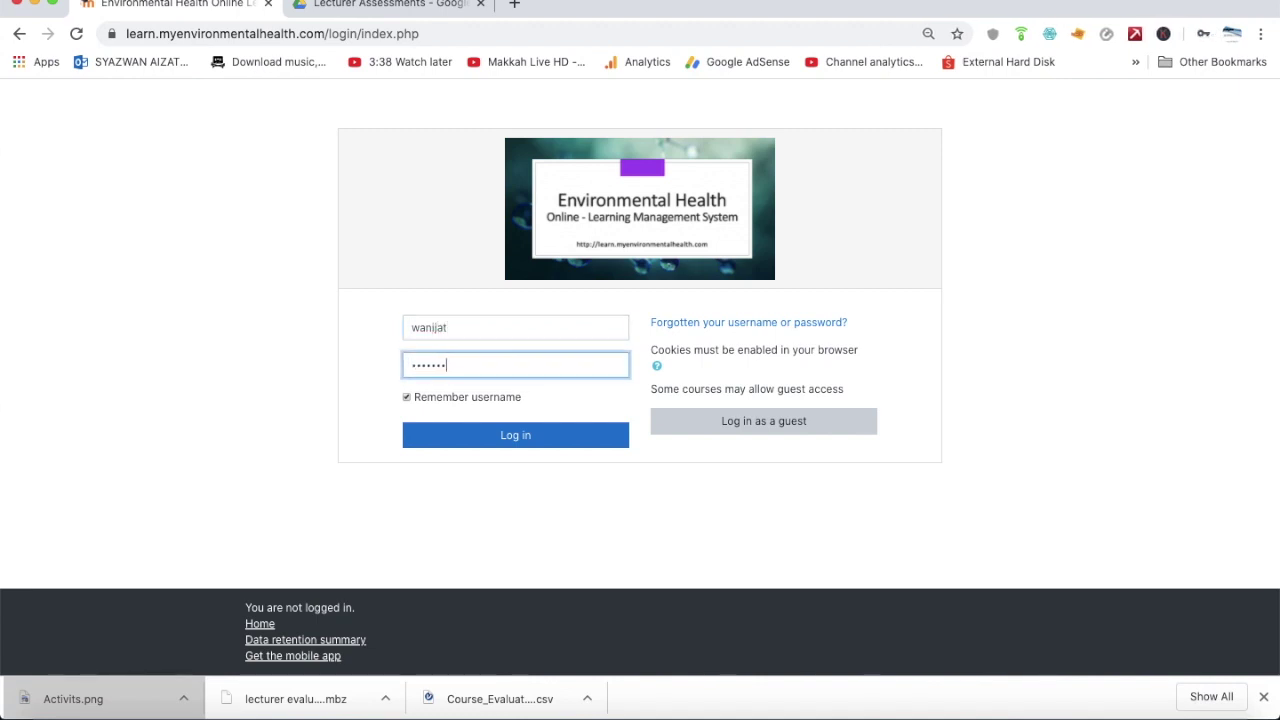
{"action": "left_click", "coordinate": [548, 437]}
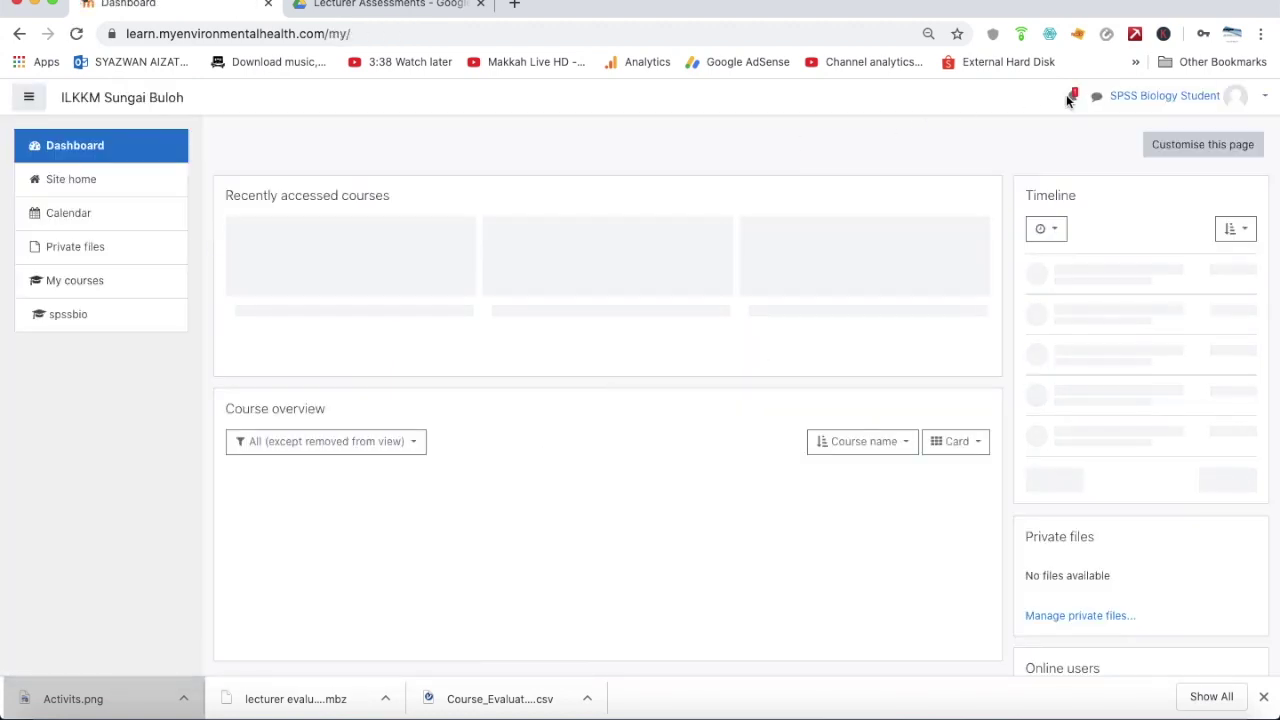
Open the student's notifications and scroll through the earned-badge messages
{"action": "scroll", "coordinate": [1073, 105], "scroll_direction": "up", "scroll_amount": 5}
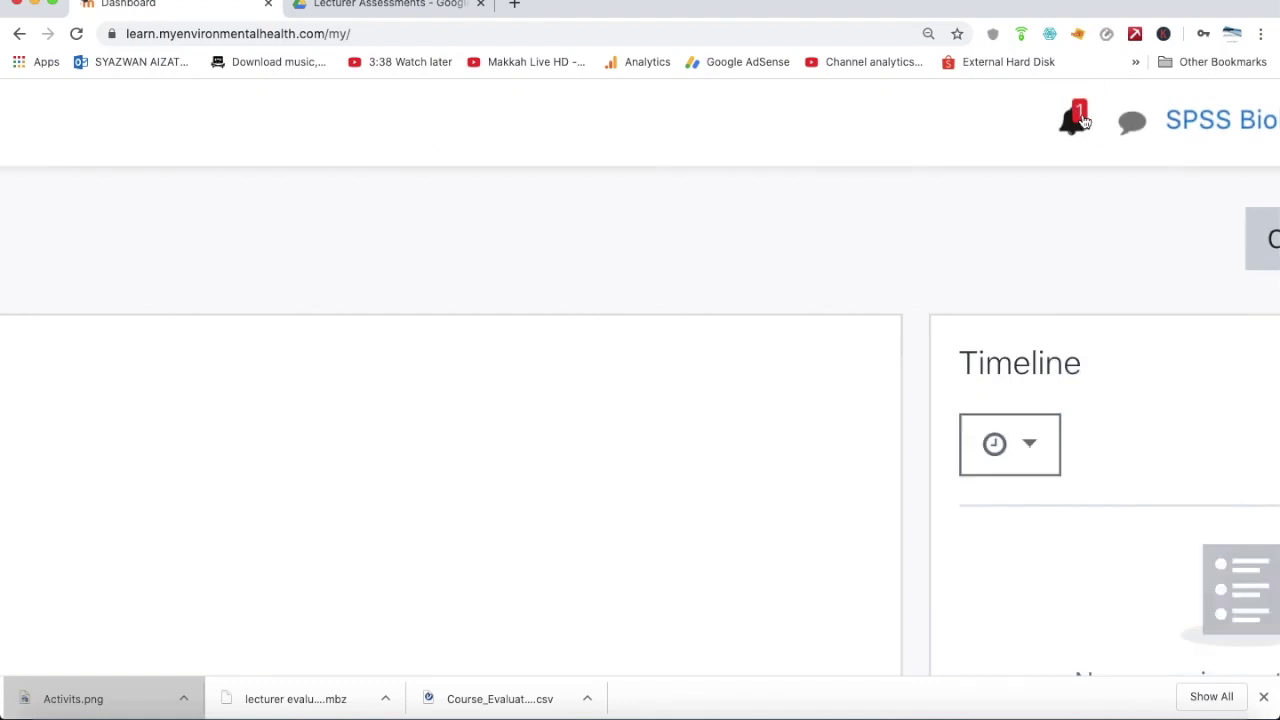
{"action": "left_click", "coordinate": [1080, 119]}
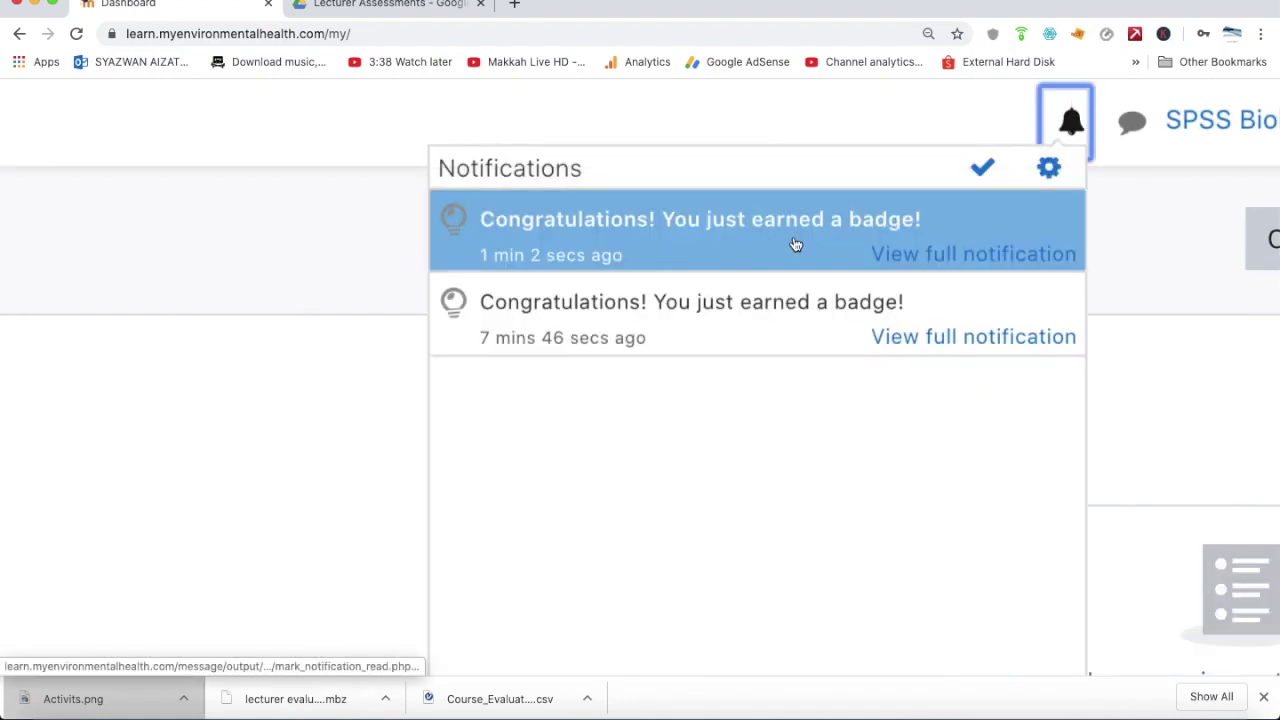
{"action": "scroll", "coordinate": [386, 285], "scroll_direction": "down", "scroll_amount": 5}
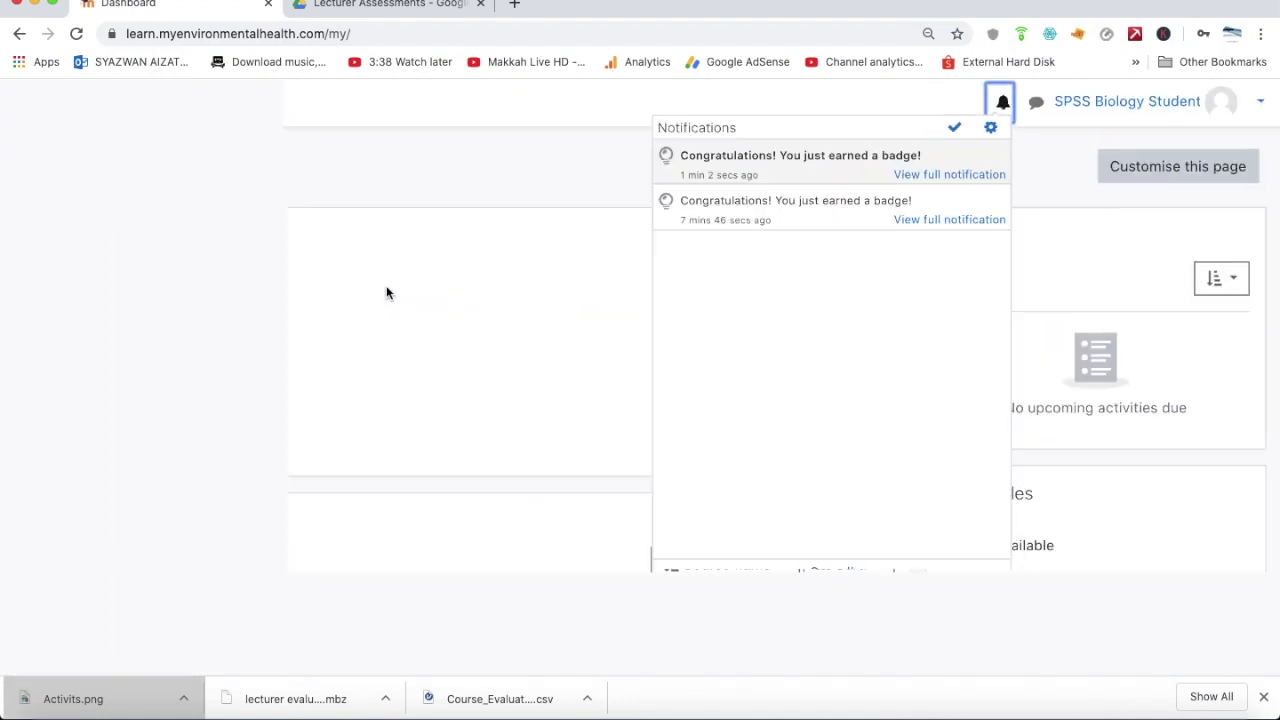
{"action": "scroll", "coordinate": [519, 276], "scroll_direction": "down", "scroll_amount": 2}
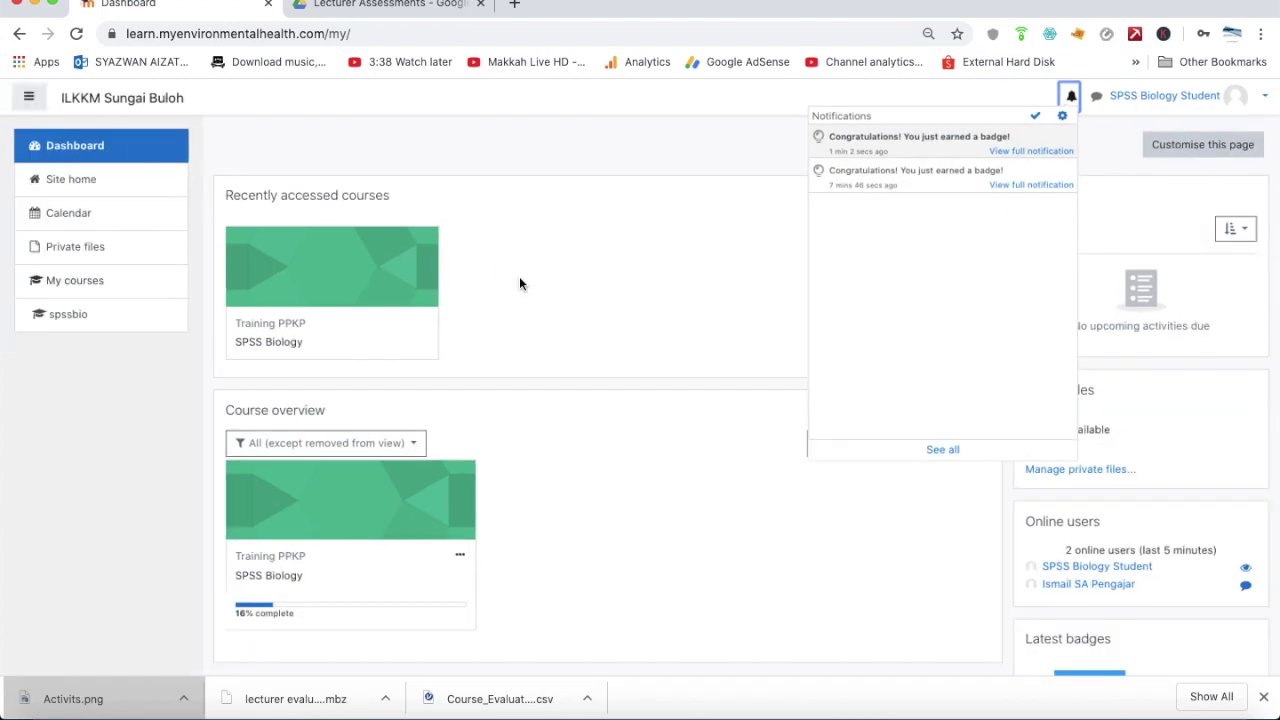
Read the full badge notification and the Activist badge details, then return to the Dashboard
{"action": "left_click", "coordinate": [1008, 152]}
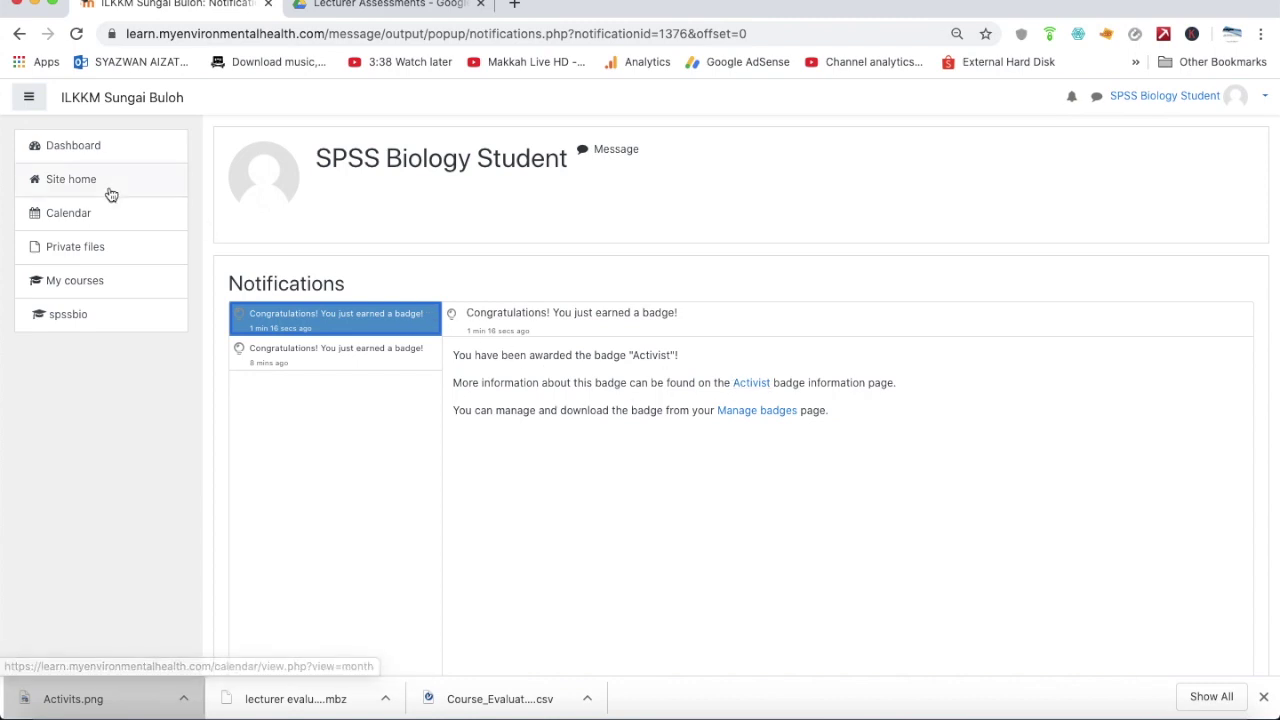
{"action": "left_click", "coordinate": [751, 384]}
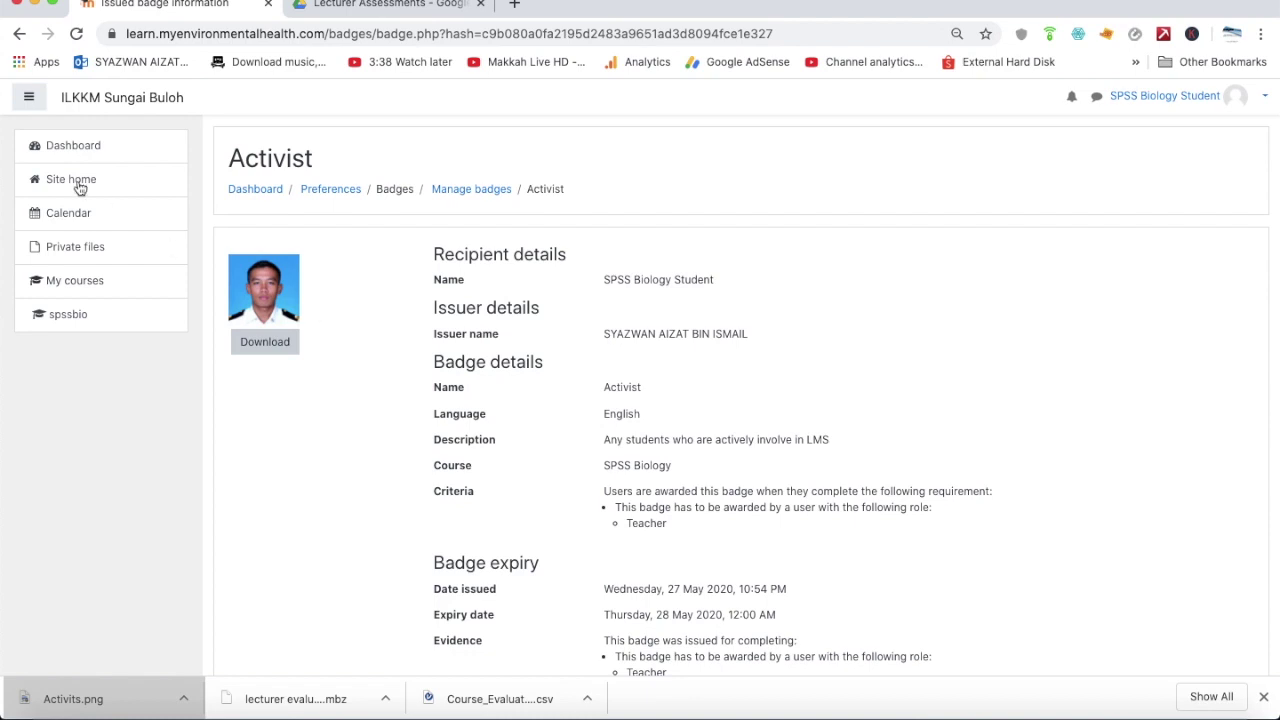
{"action": "left_click", "coordinate": [68, 150]}
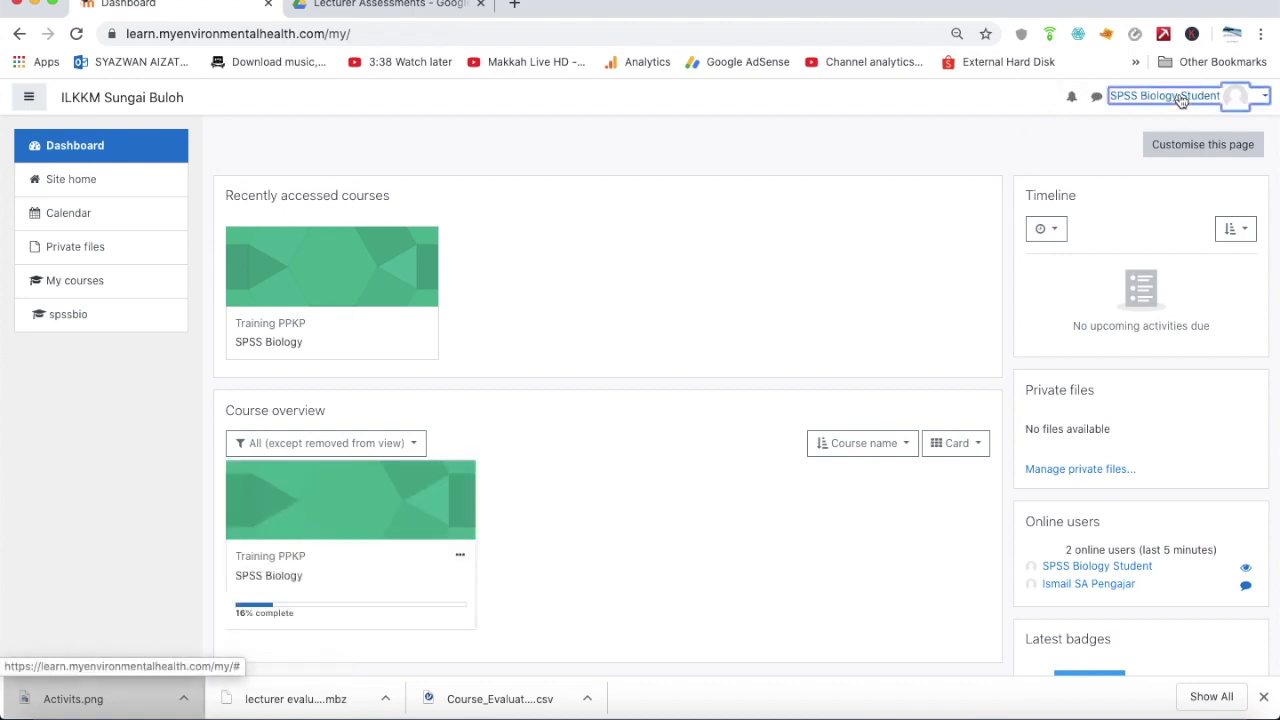
Open the student's profile page to confirm the Activist badge is listed
{"action": "left_click", "coordinate": [1170, 96]}
{"action": "left_click", "coordinate": [1205, 161]}
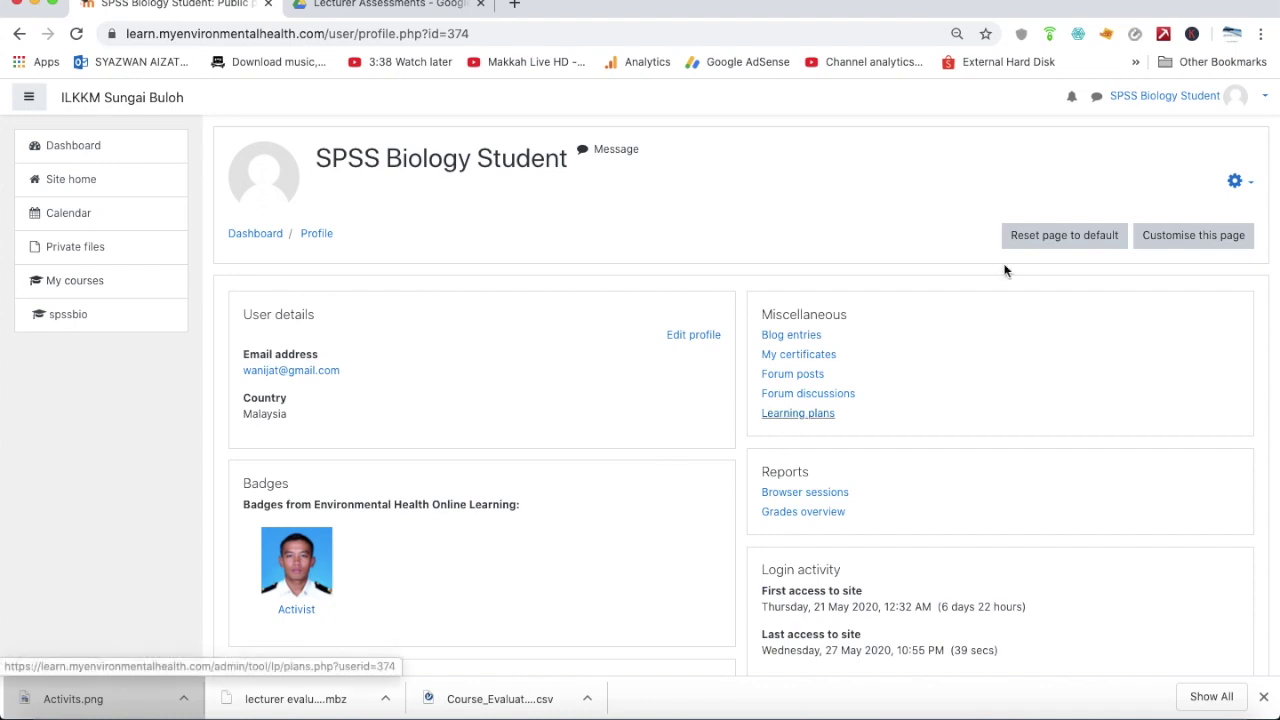
{"action": "left_click", "coordinate": [1243, 96]}
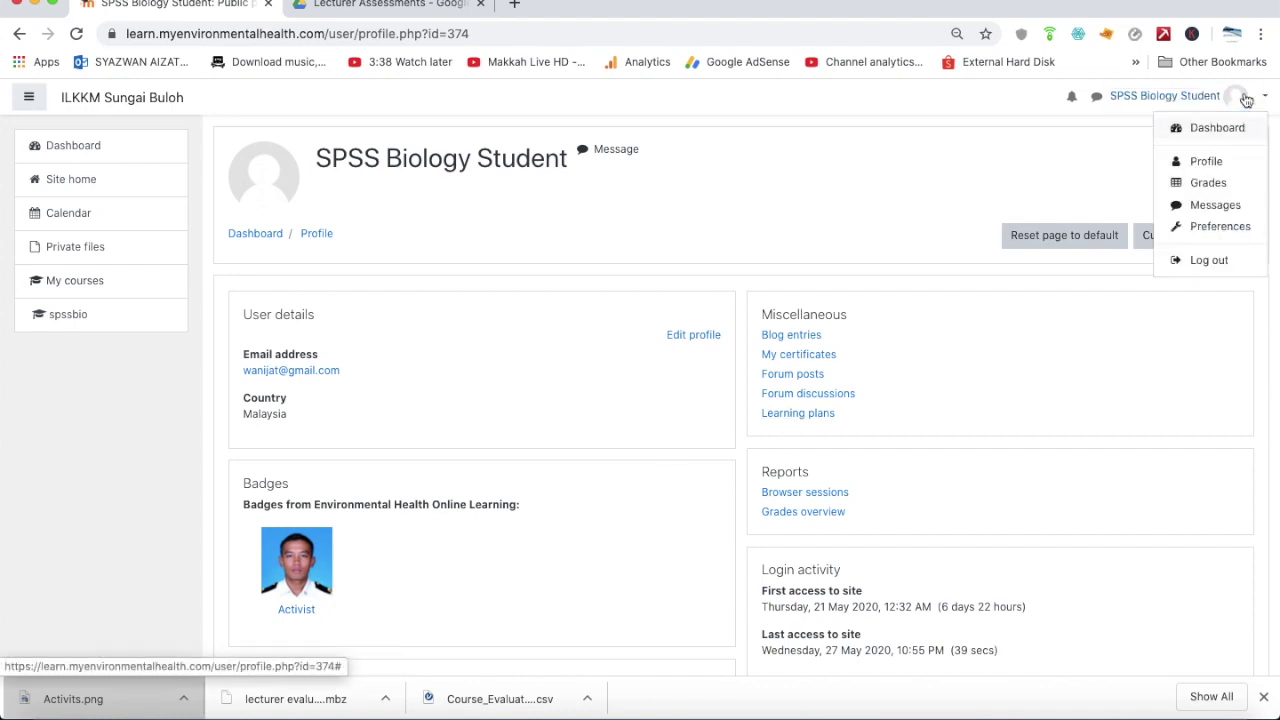
Log out of the student account, sign in with the teacher's credentials, and go to Manage badges
{"action": "left_click", "coordinate": [1207, 260]}
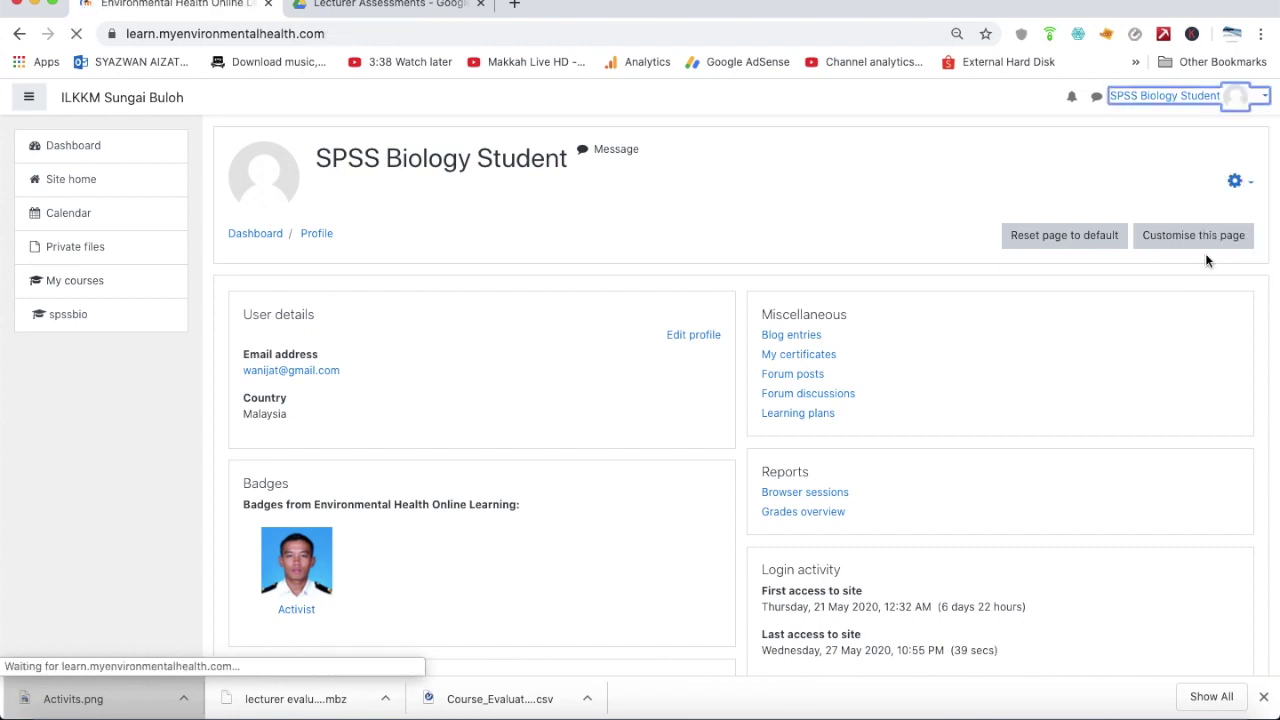
{"action": "left_click", "coordinate": [1249, 97]}
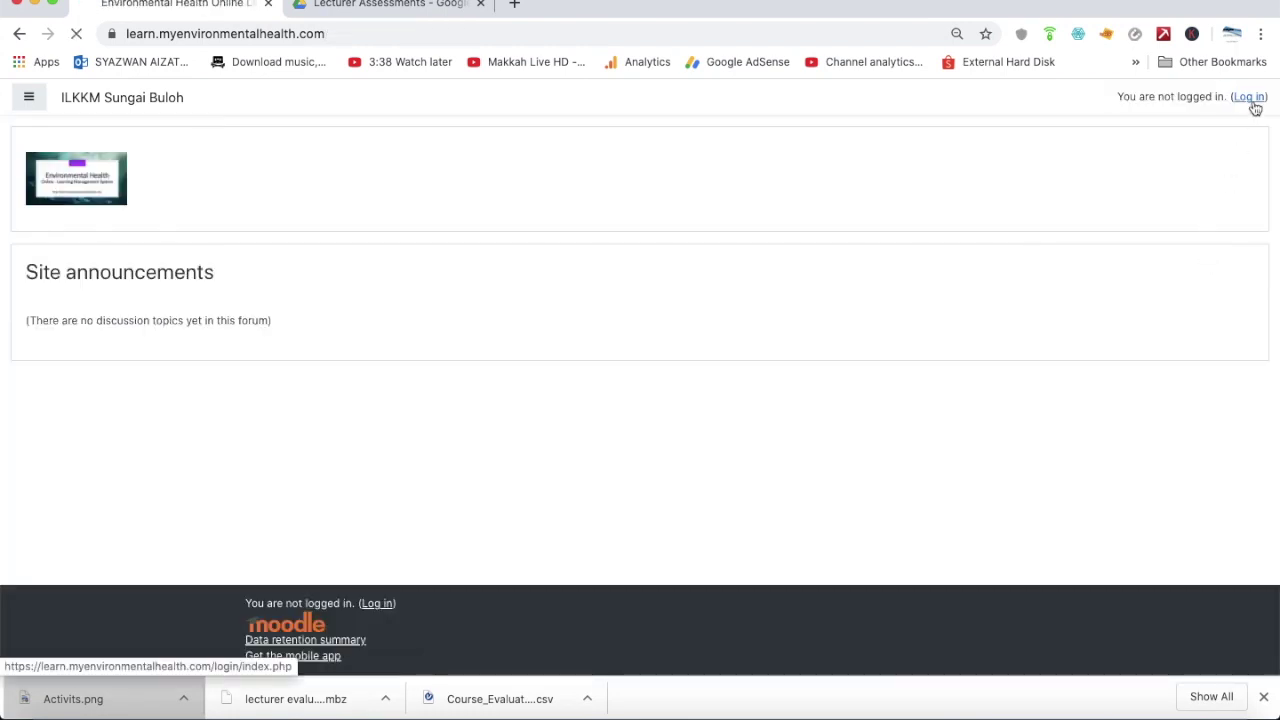
{"action": "double_click", "coordinate": [594, 331]}
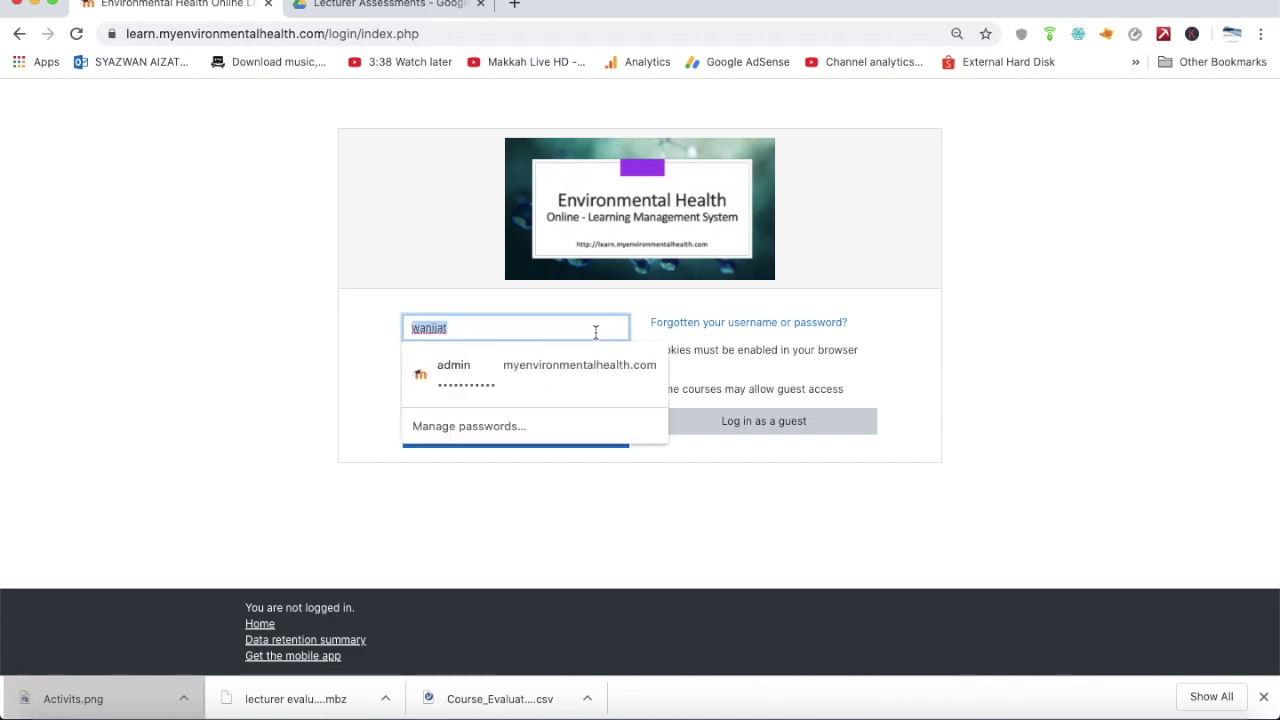
{"action": "type", "text": "ismailsa"}
{"action": "key", "text": "Tab"}
{"action": "type", "text": "••••••"}
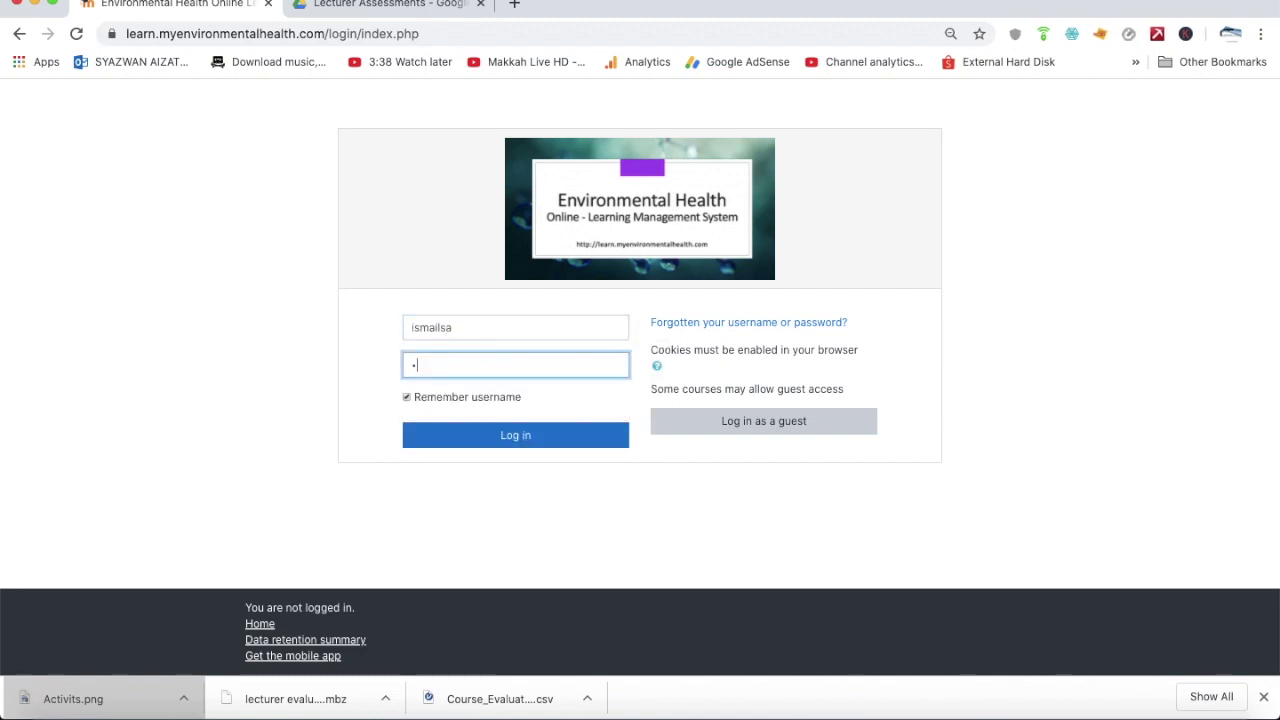
{"action": "type", "text": "•••"}
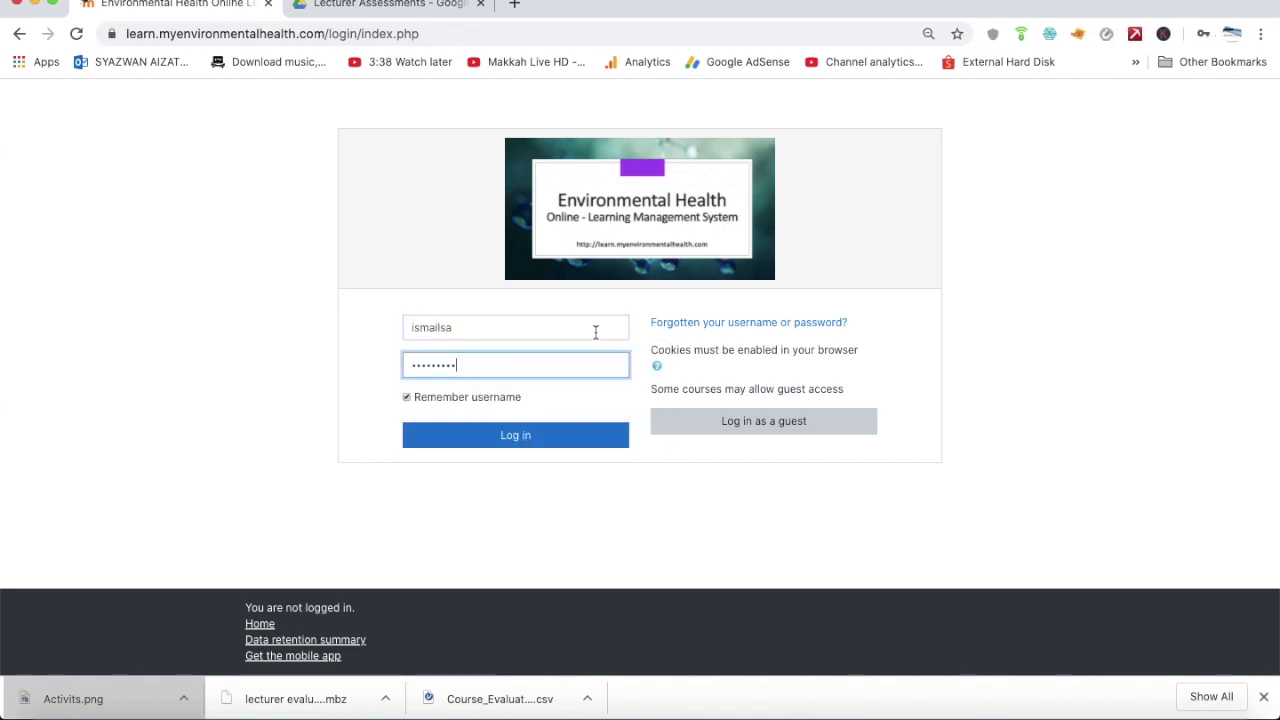
{"action": "left_click", "coordinate": [568, 435]}
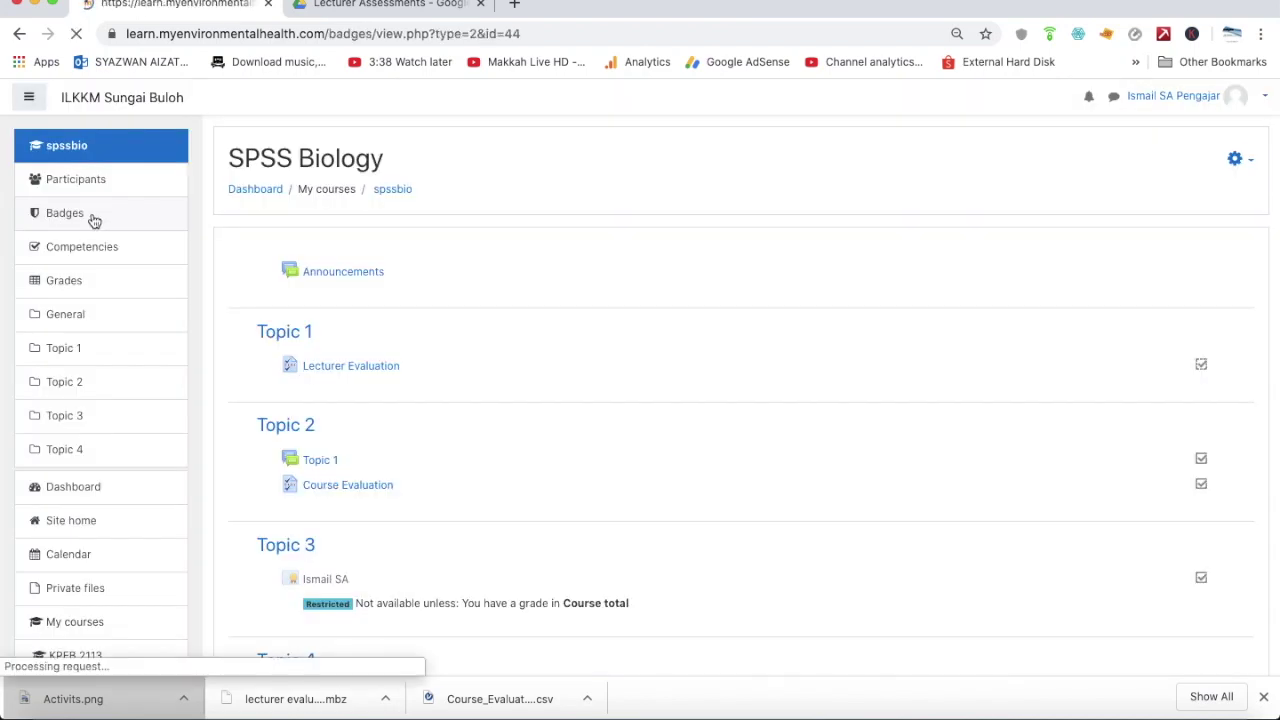
{"action": "left_click", "coordinate": [299, 451]}
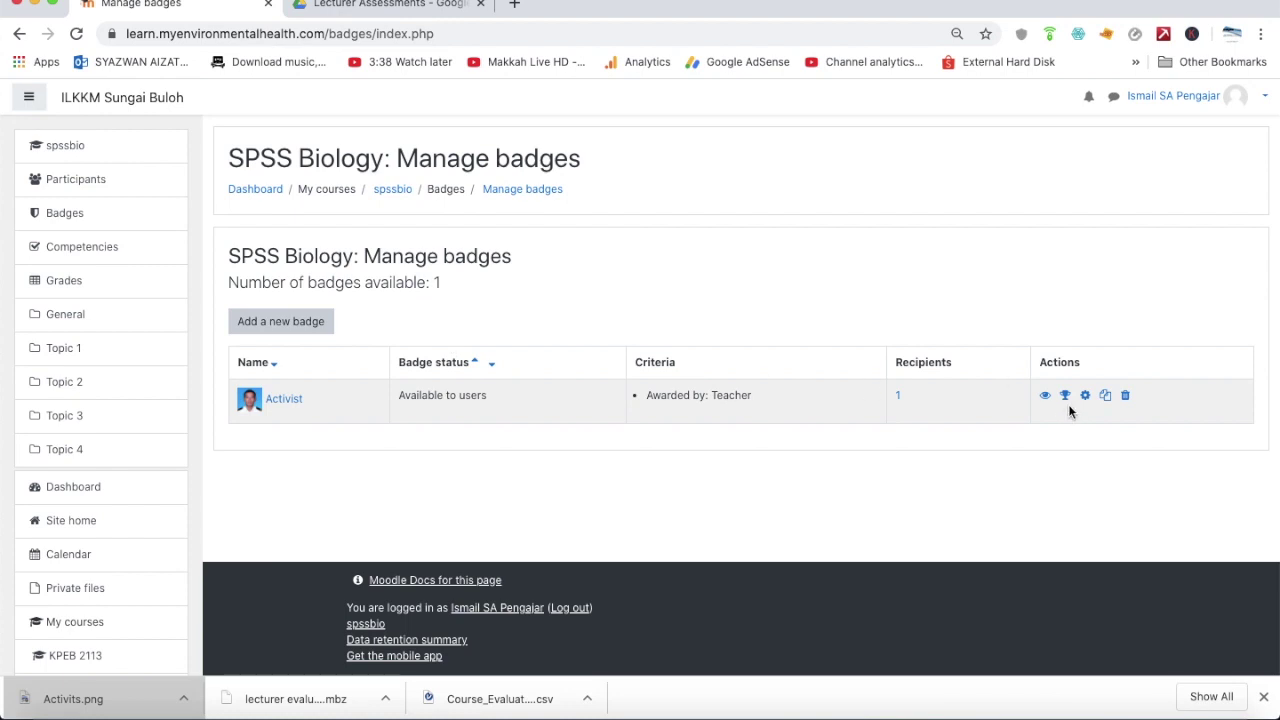
Open the Activist badge's recipients list from its recipient count of 1
{"action": "left_click", "coordinate": [899, 399]}
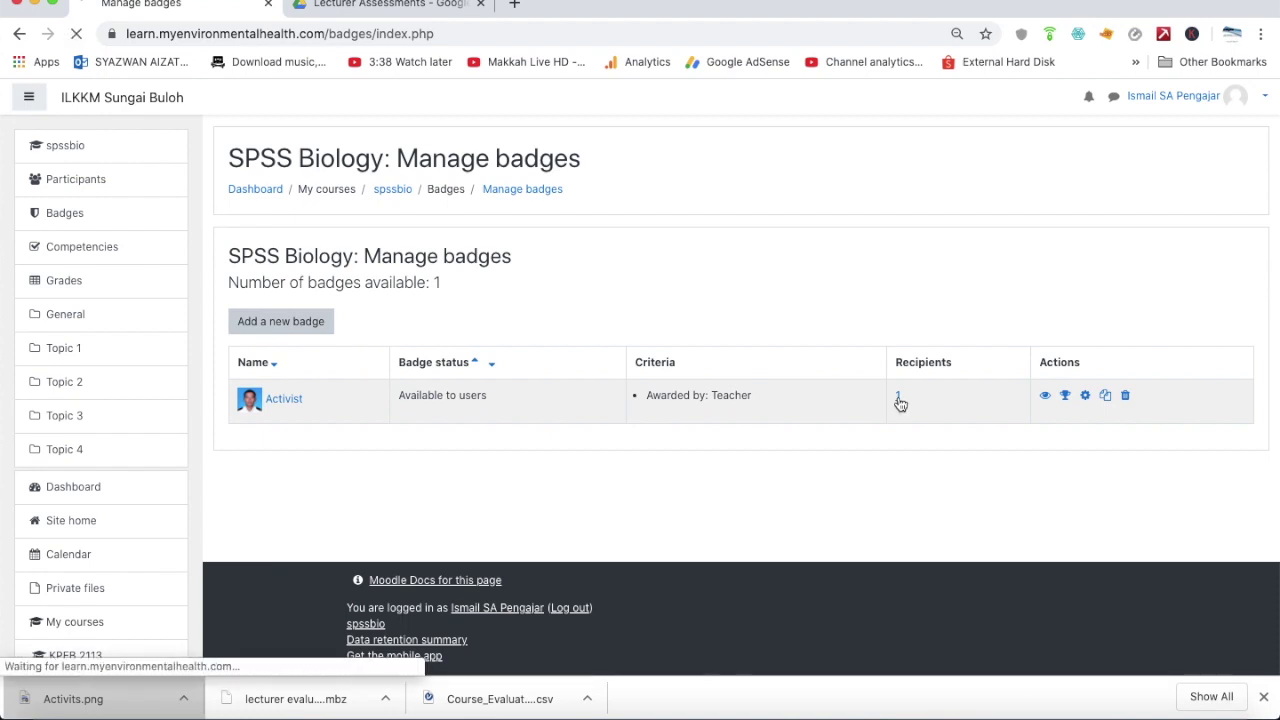